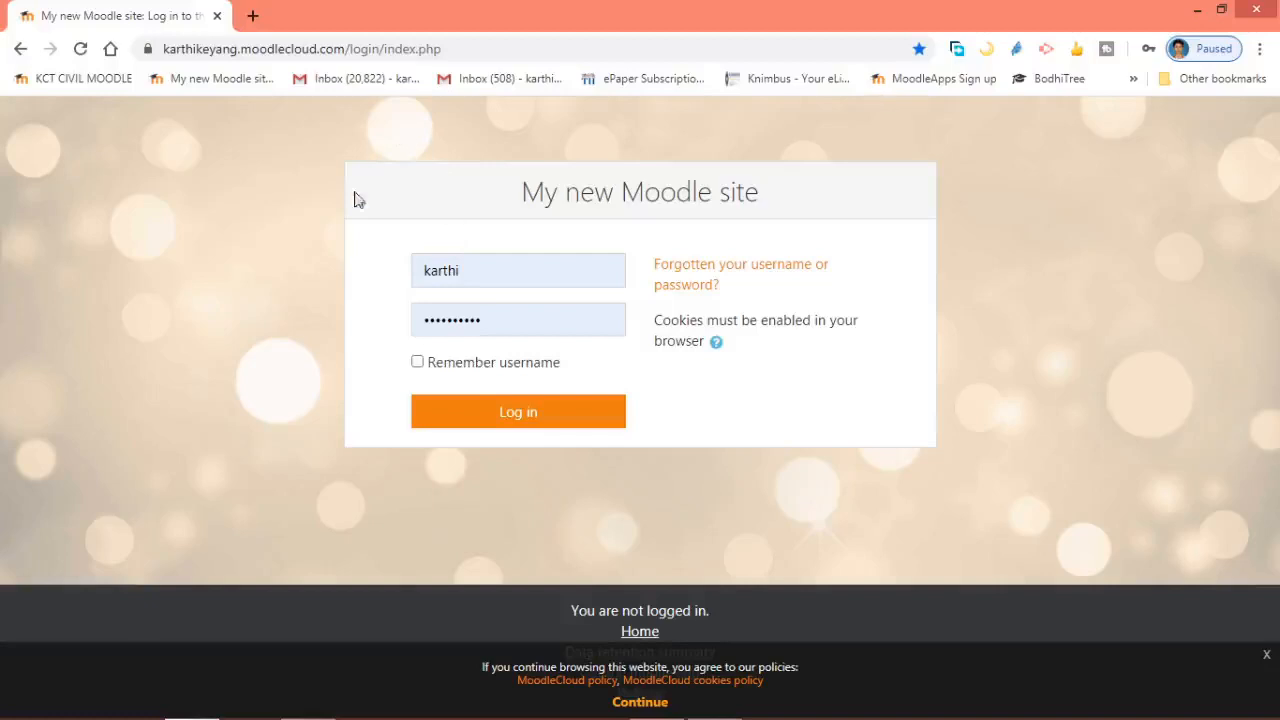
Log in to the Moodle site and turn editing on in the Demo Course
left_click(510, 420)
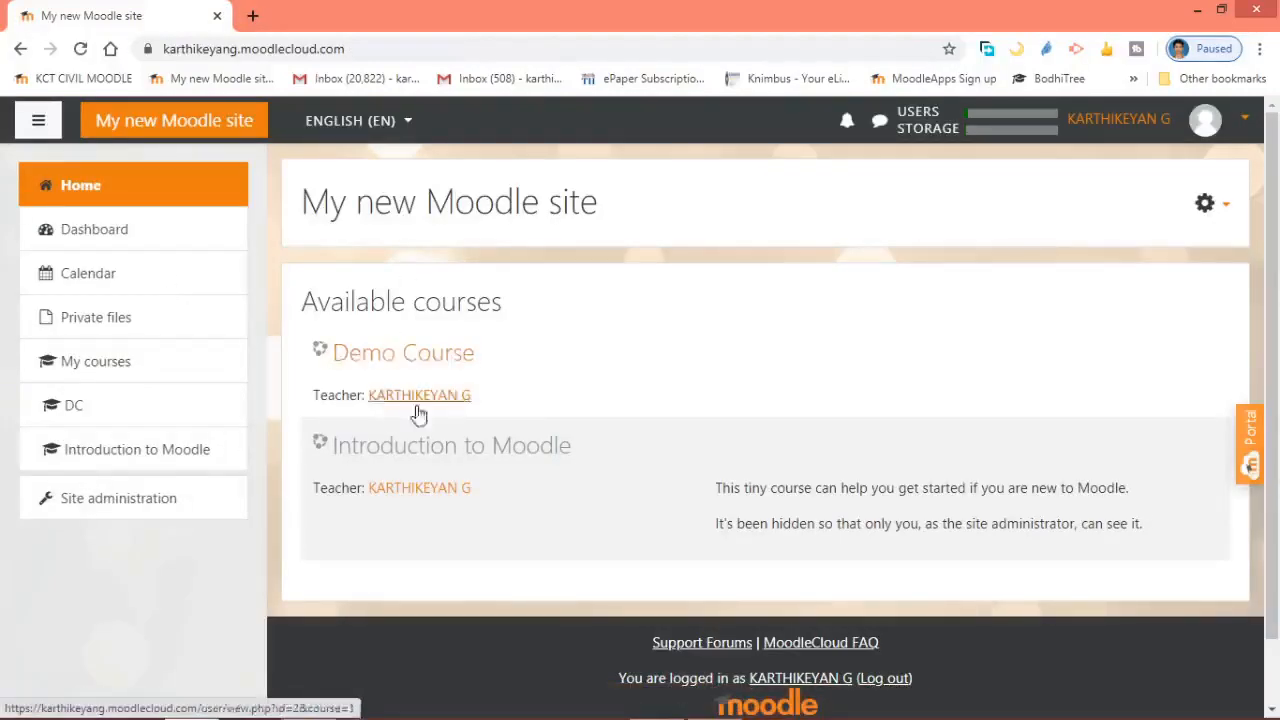
left_click(400, 366)
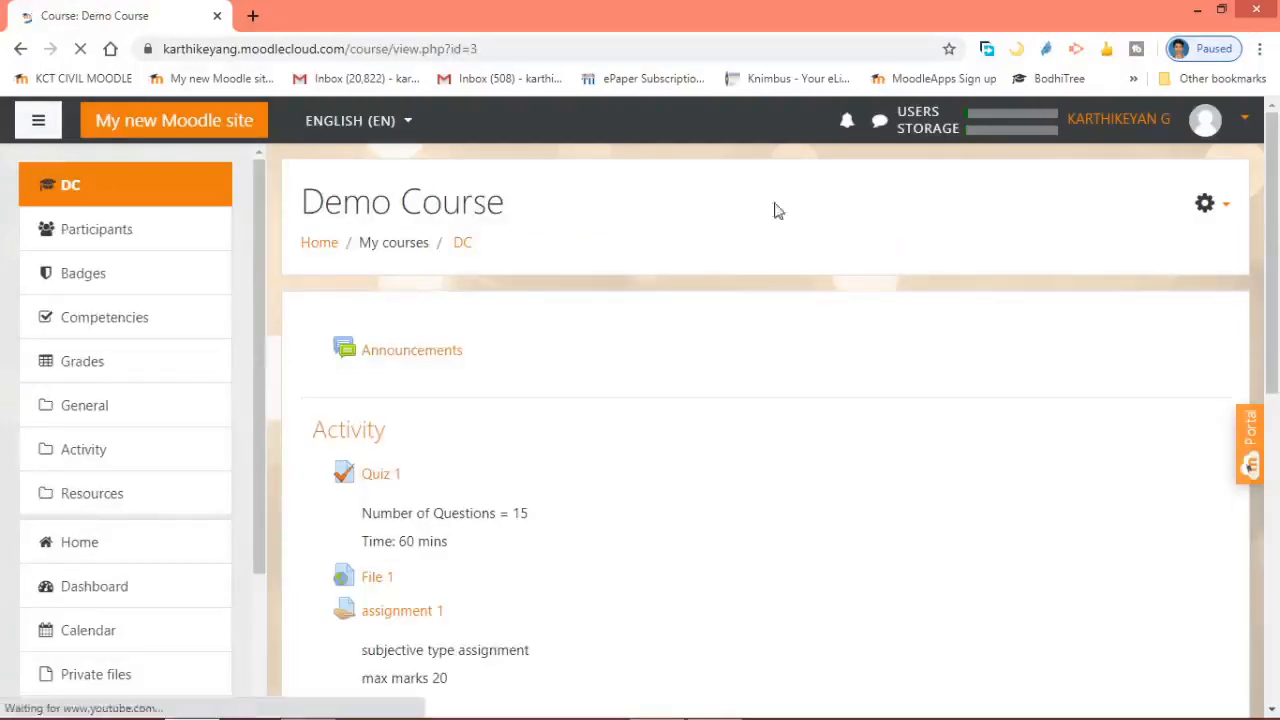
left_click(1210, 207)
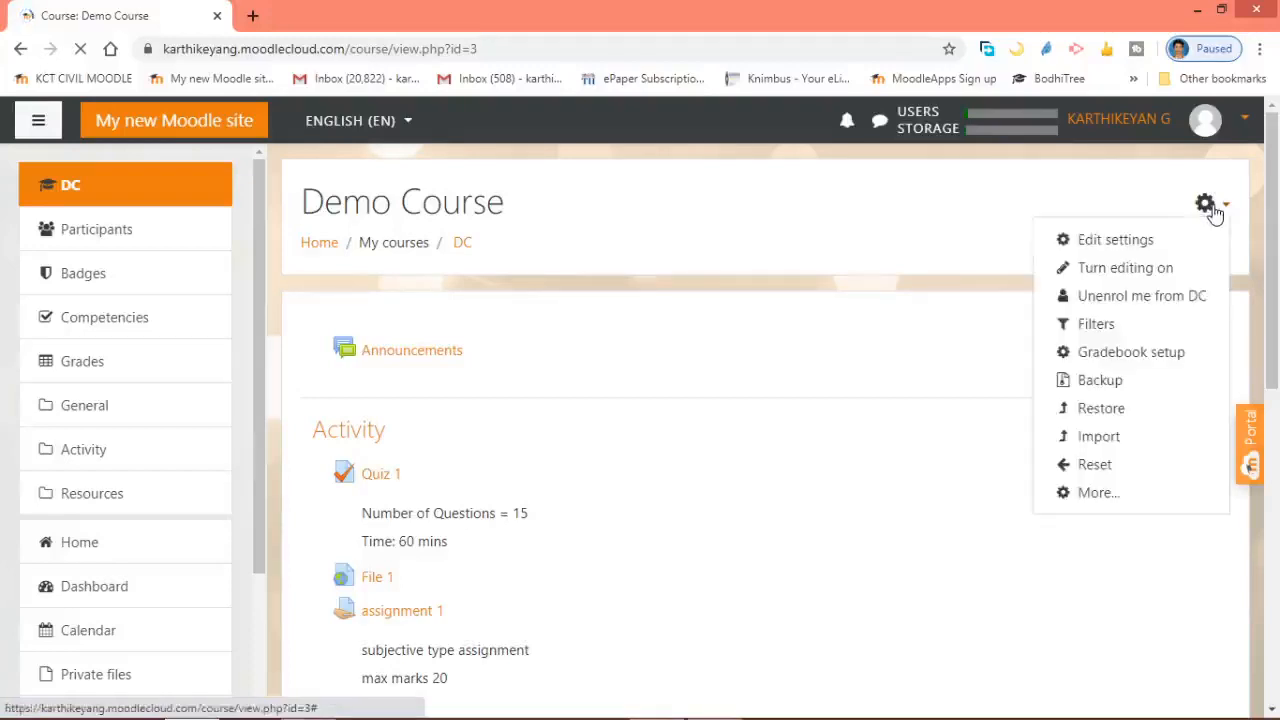
left_click(1145, 282)
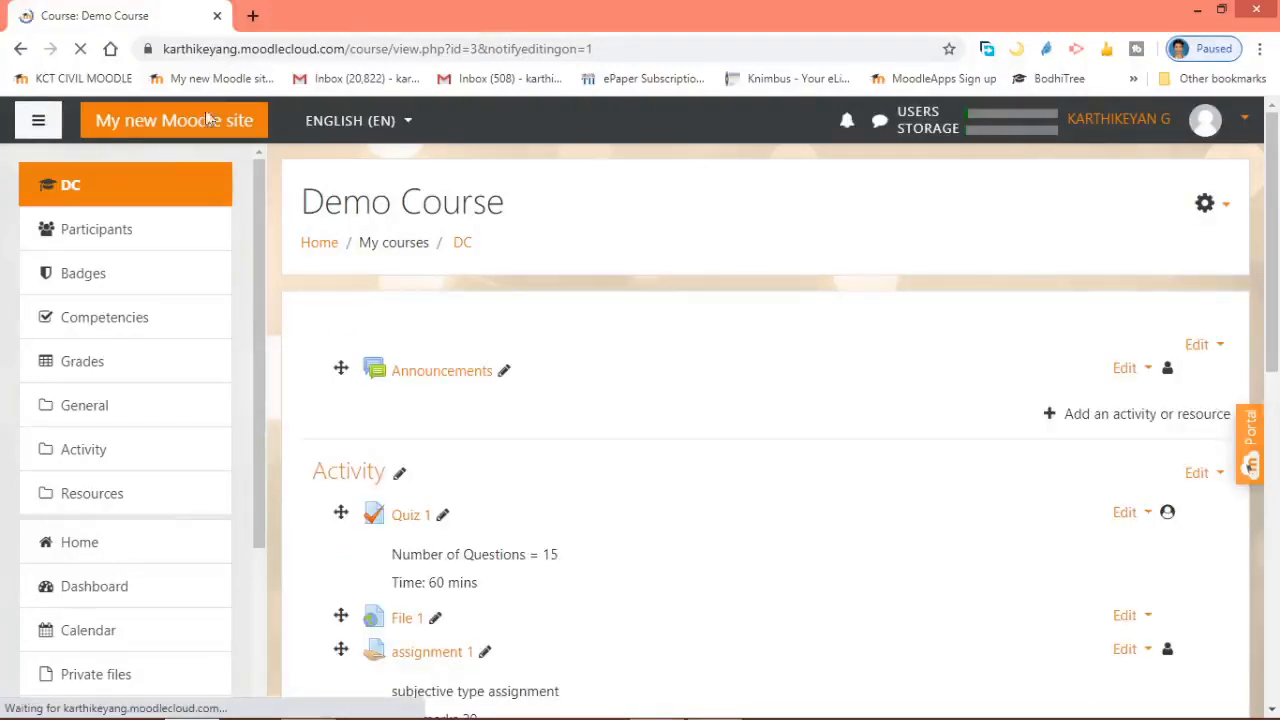
Open the Groups management page from the Demo Course participants
left_click(114, 239)
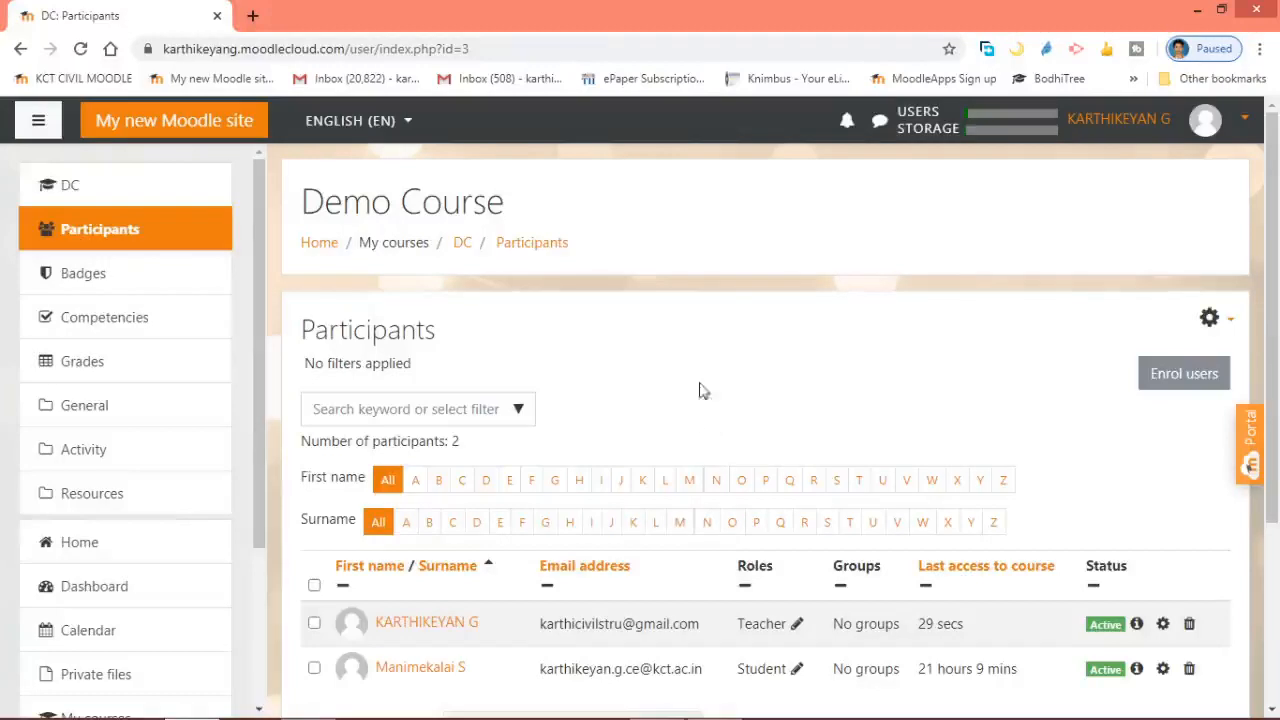
scroll(786, 391, "down", 2)
scroll(1270, 258, "up", 1)
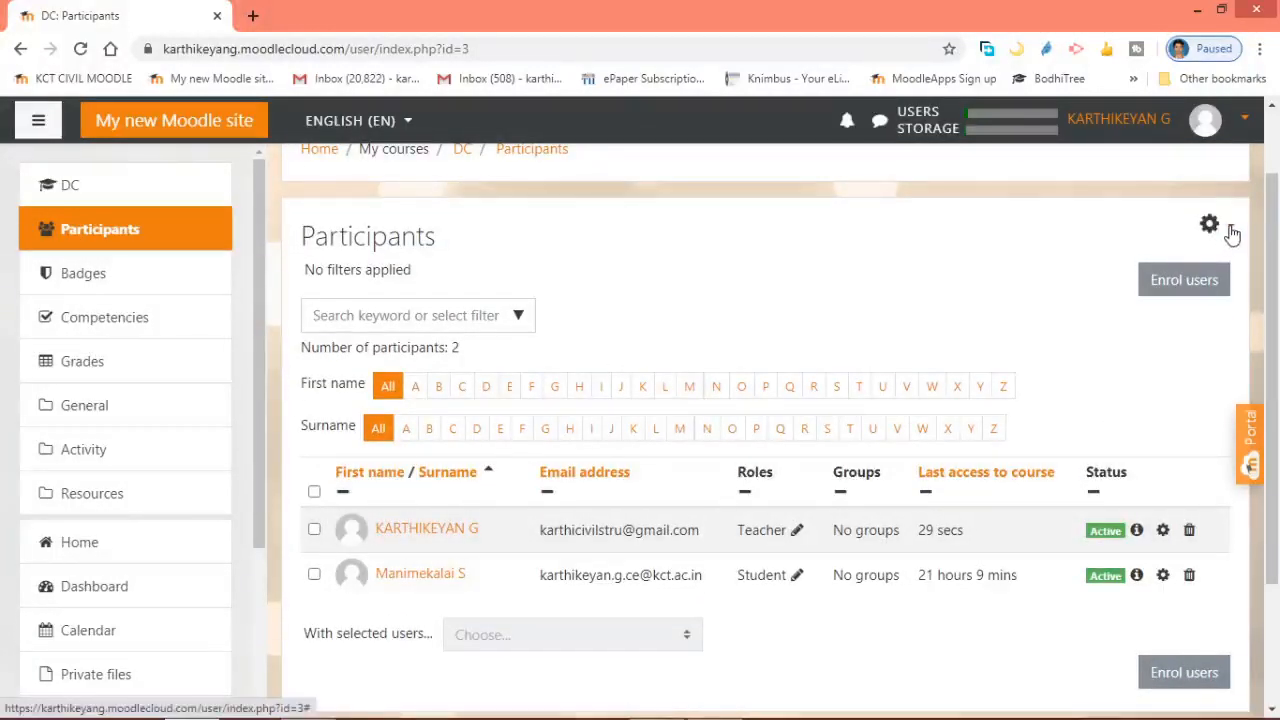
left_click(1231, 232)
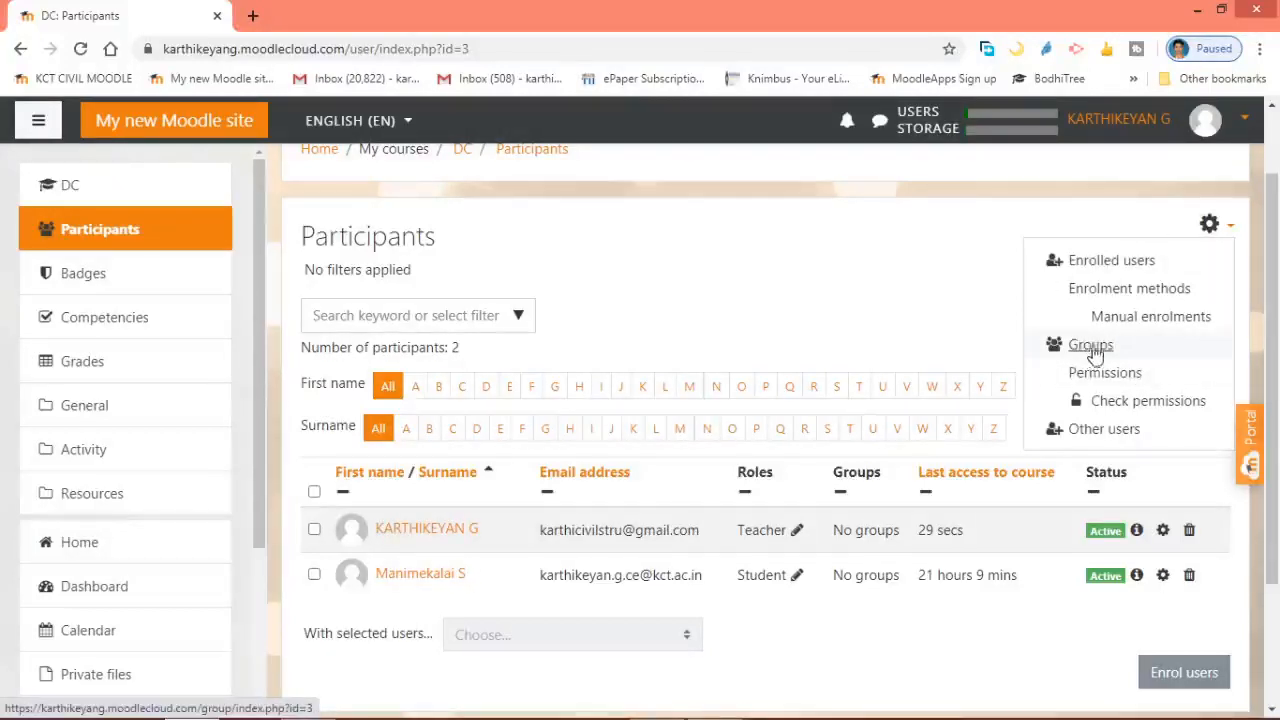
left_click(1088, 356)
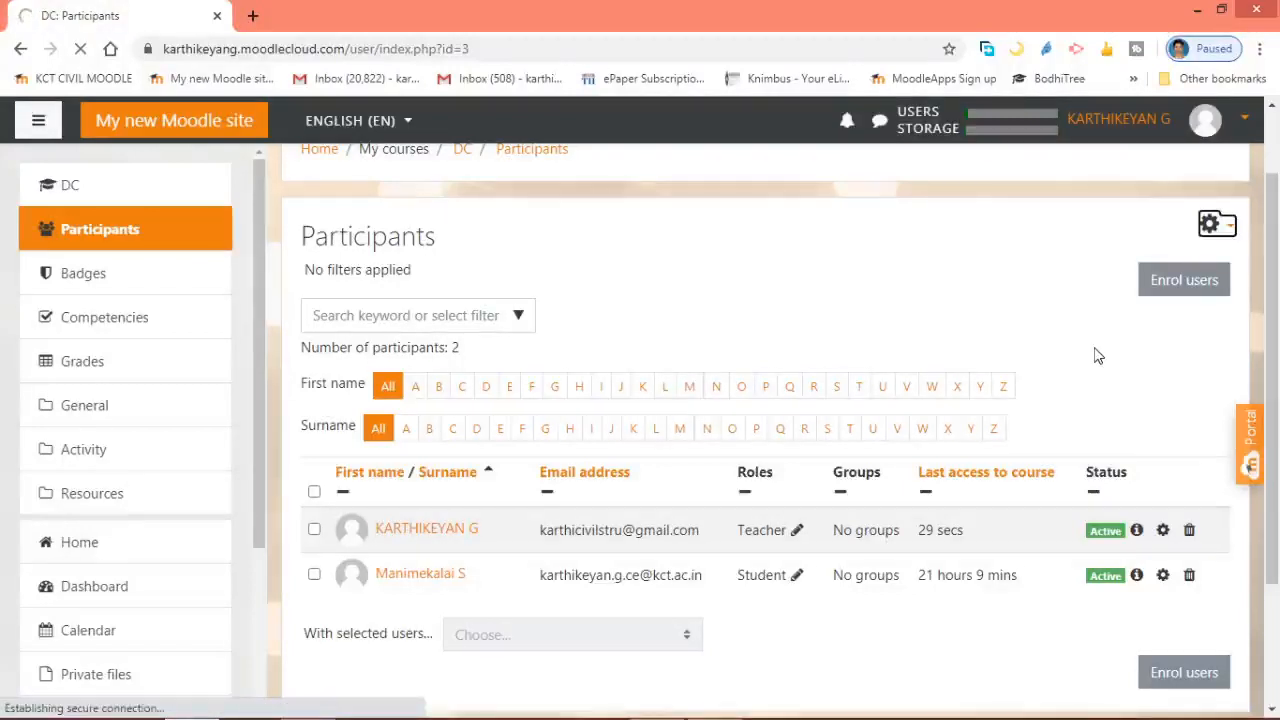
Start creating a group in the Demo Course and name it "II CE A Section"
scroll(474, 314, "down", 2)
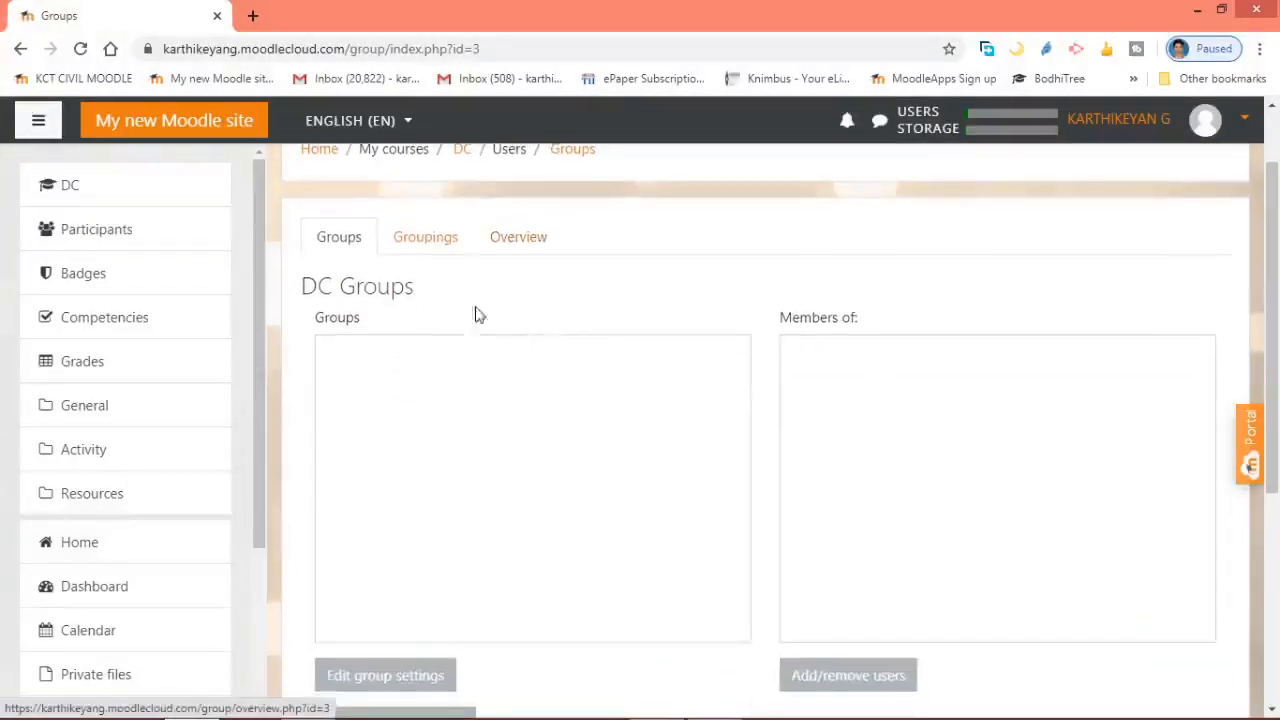
scroll(445, 273, "up", 1)
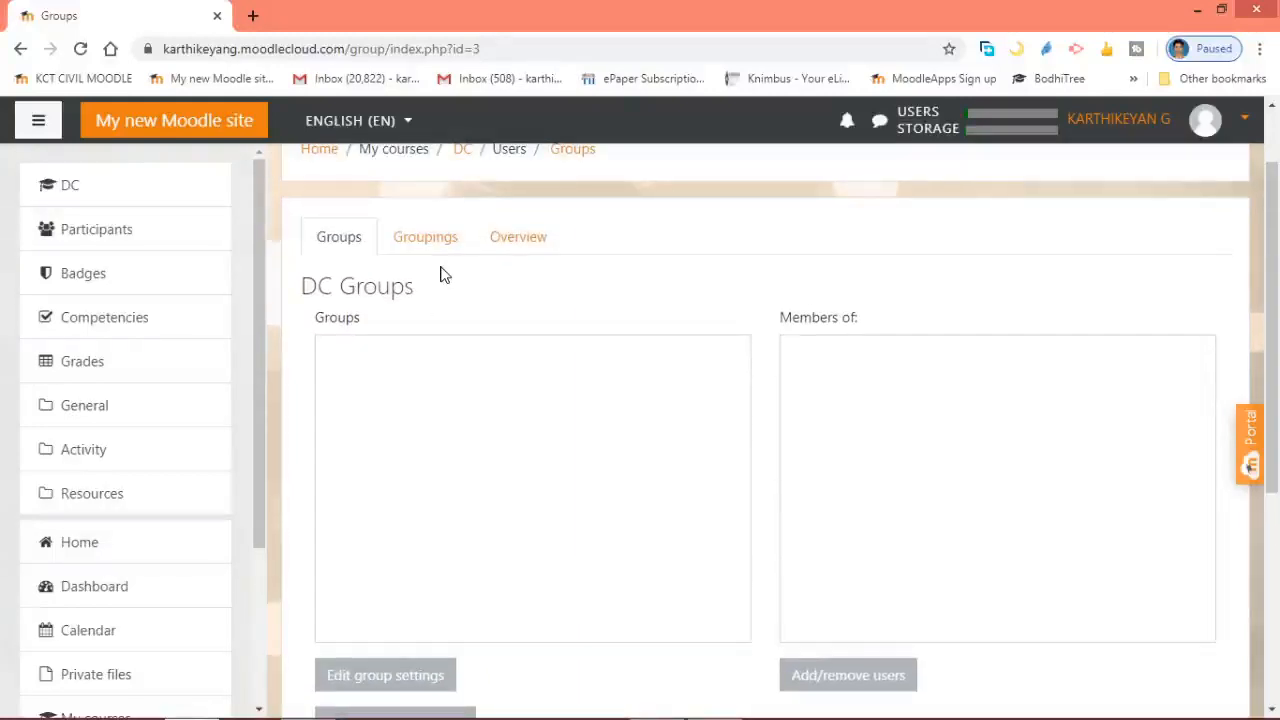
scroll(440, 275, "down", 2)
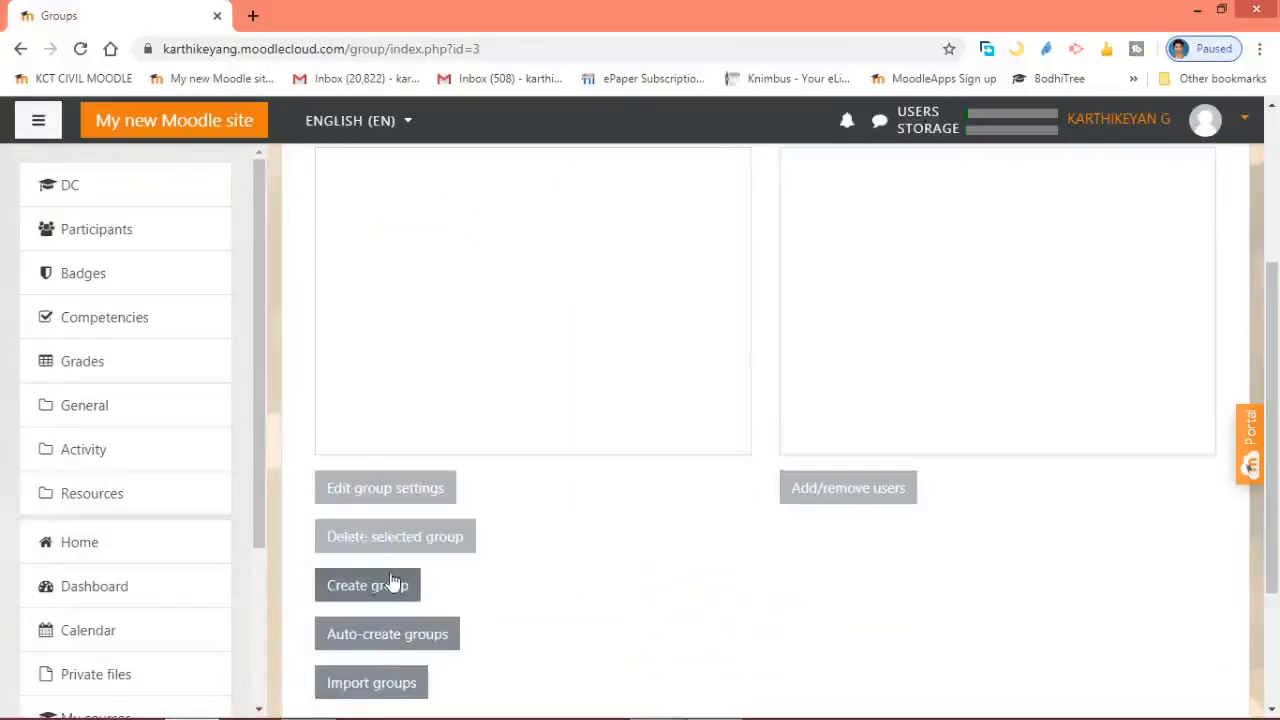
scroll(386, 583, "down", 1)
left_click(371, 494)
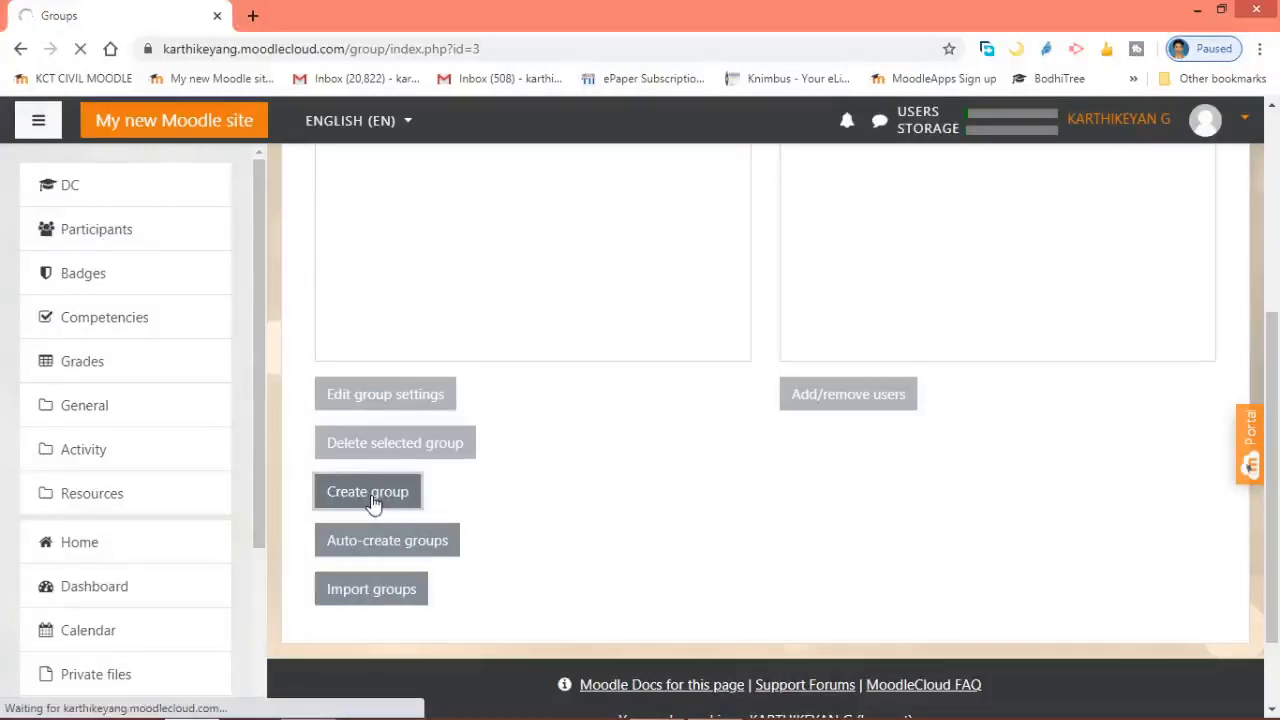
left_click(625, 369)
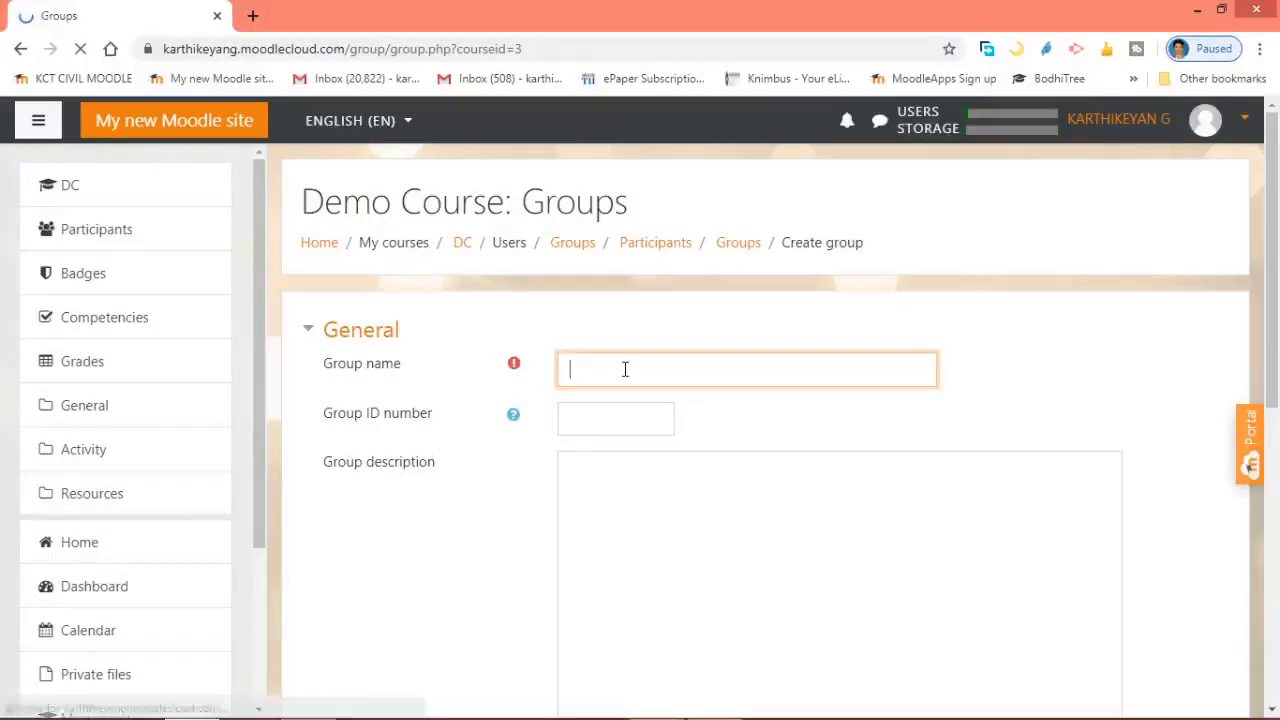
scroll(625, 369, "down", 5)
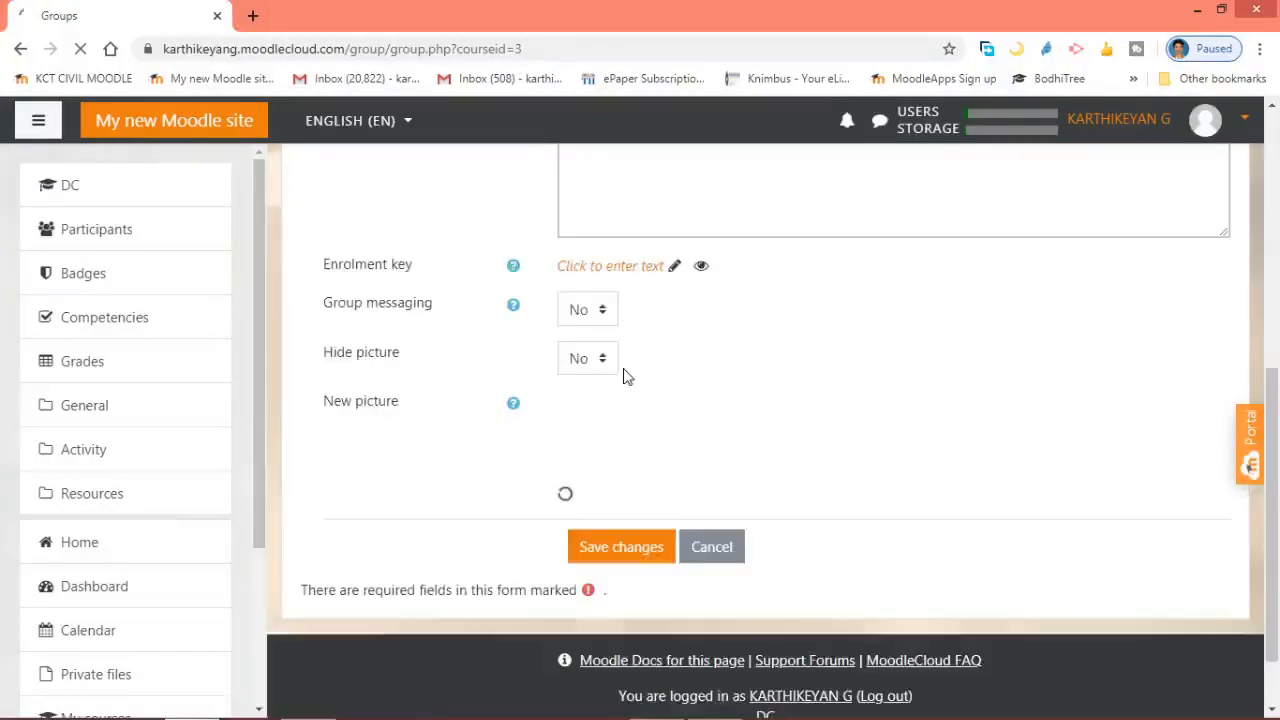
scroll(625, 376, "up", 5)
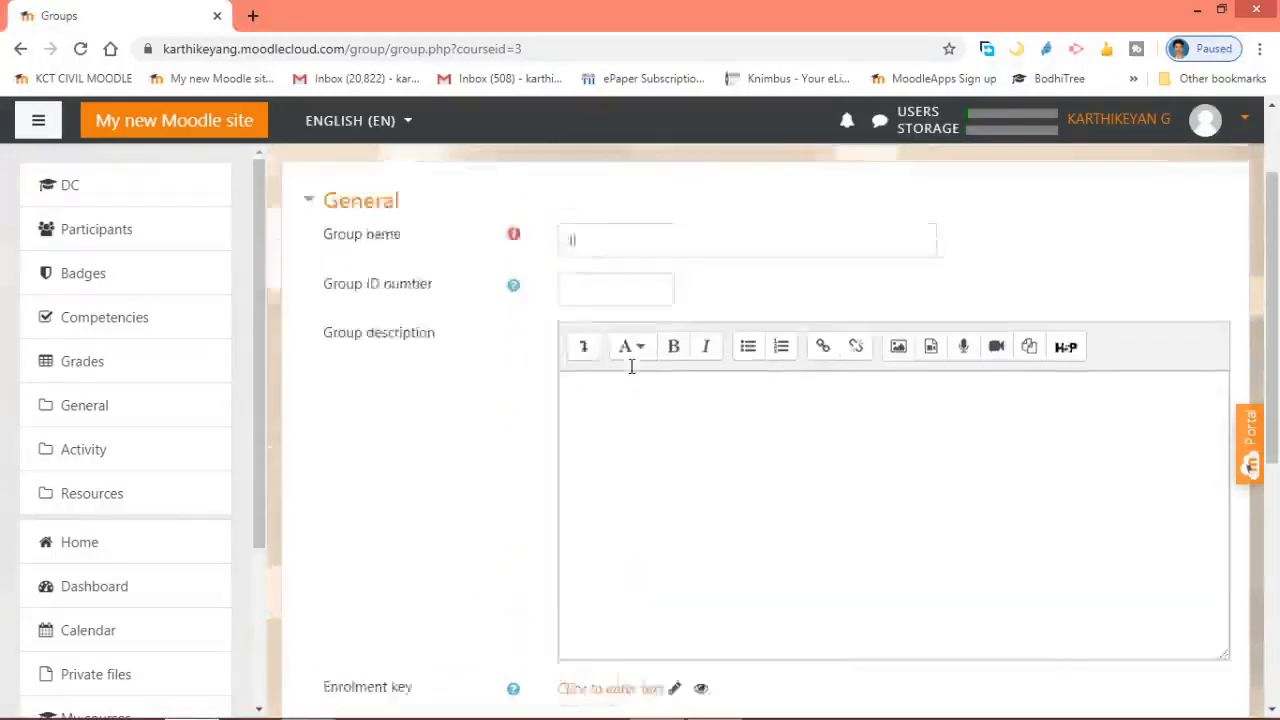
left_click(588, 362)
type("II CE A")
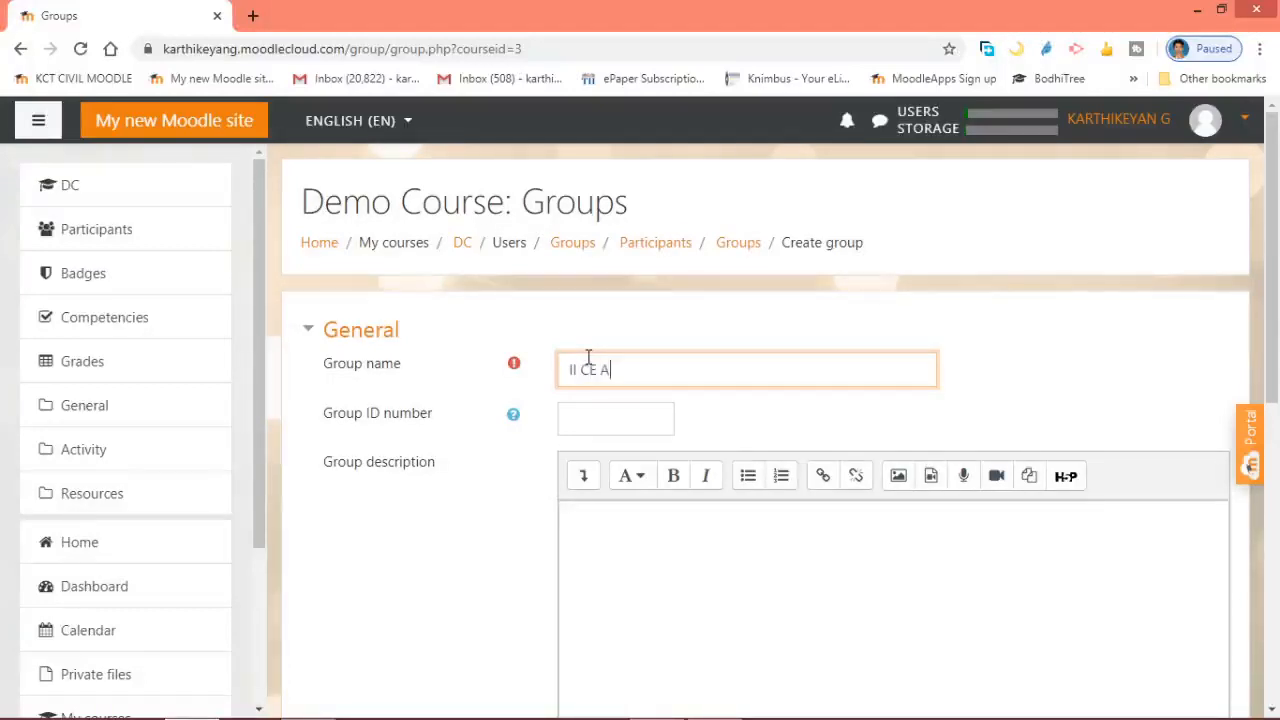
type(" Section")
Set the group ID number of the new group to "II CE A"
left_click(591, 421)
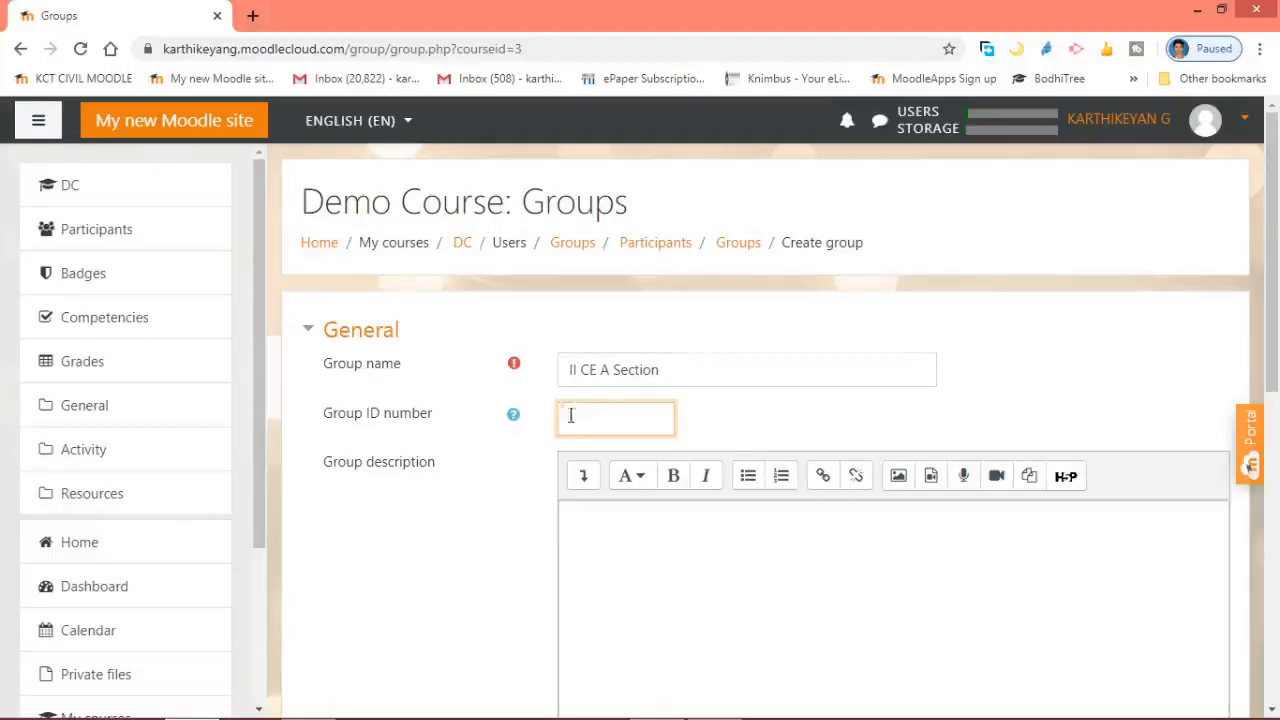
scroll(676, 460, "down", 3)
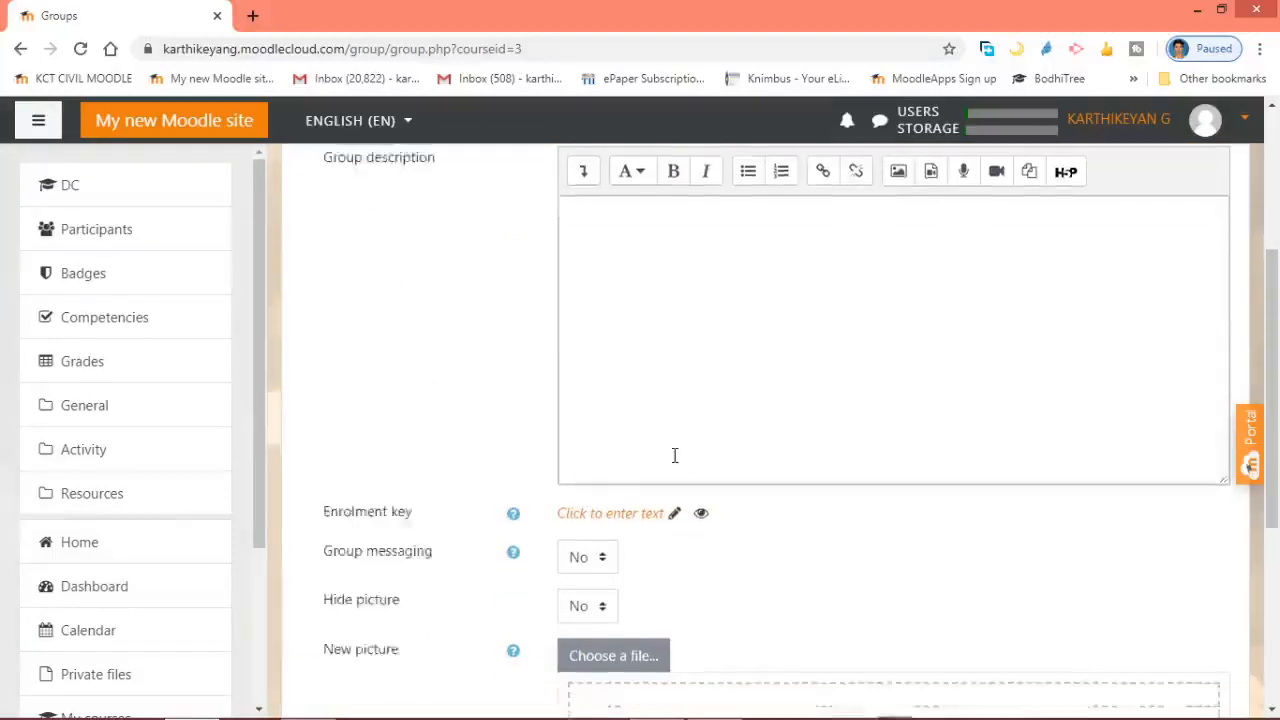
scroll(676, 458, "up", 3)
type("II C")
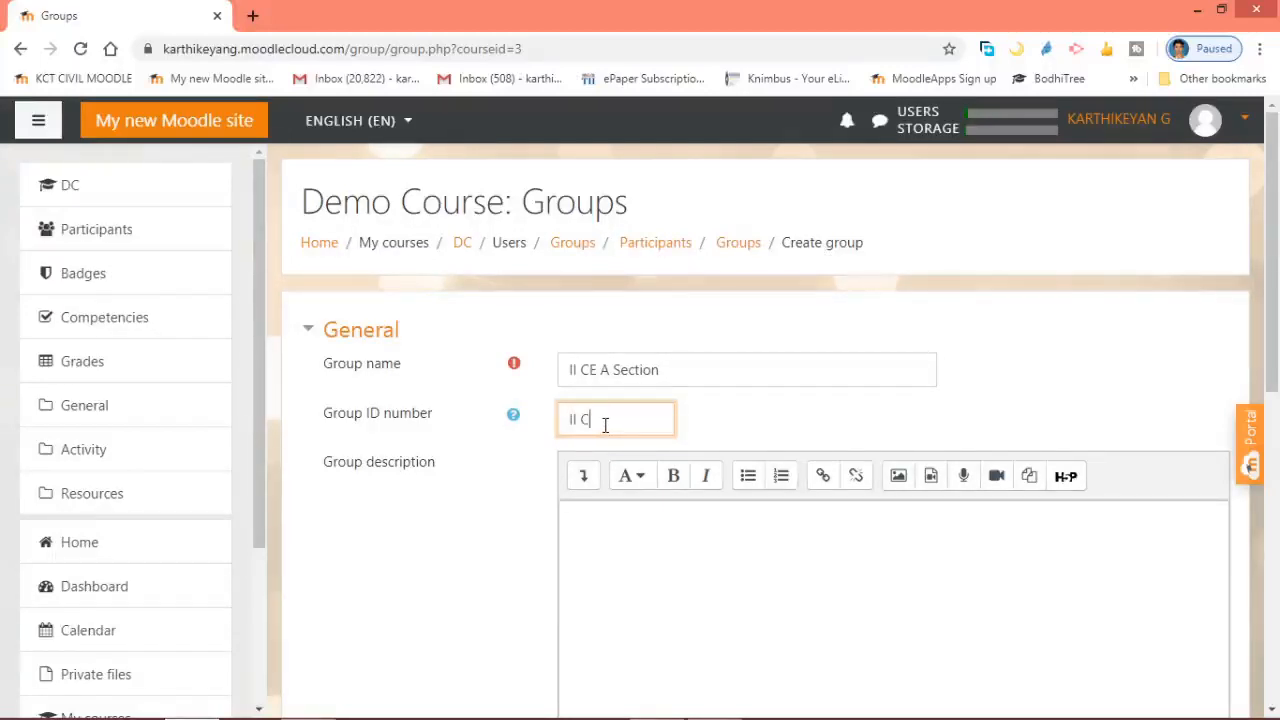
type("E A")
Examine the empty group description field and read the help text for the enrolment key
scroll(471, 486, "down", 2)
left_click(626, 320)
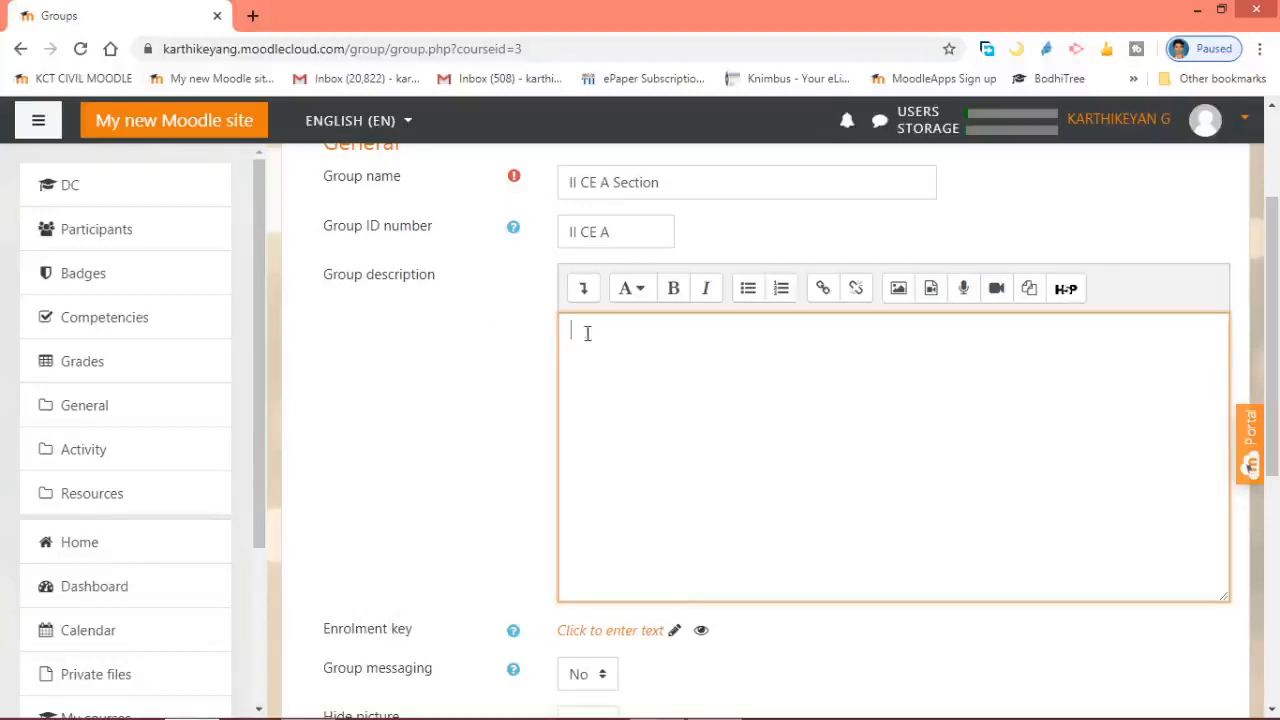
scroll(637, 340, "down", 1)
scroll(637, 340, "up", 1)
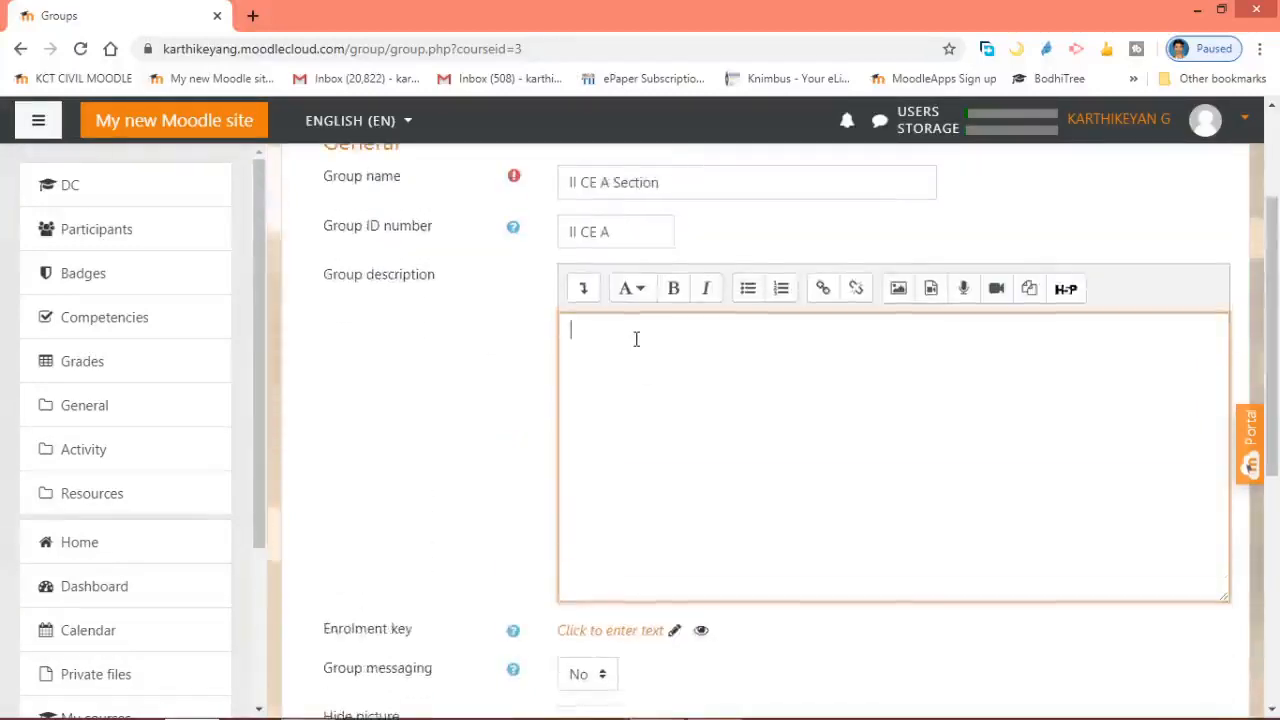
scroll(617, 336, "down", 2)
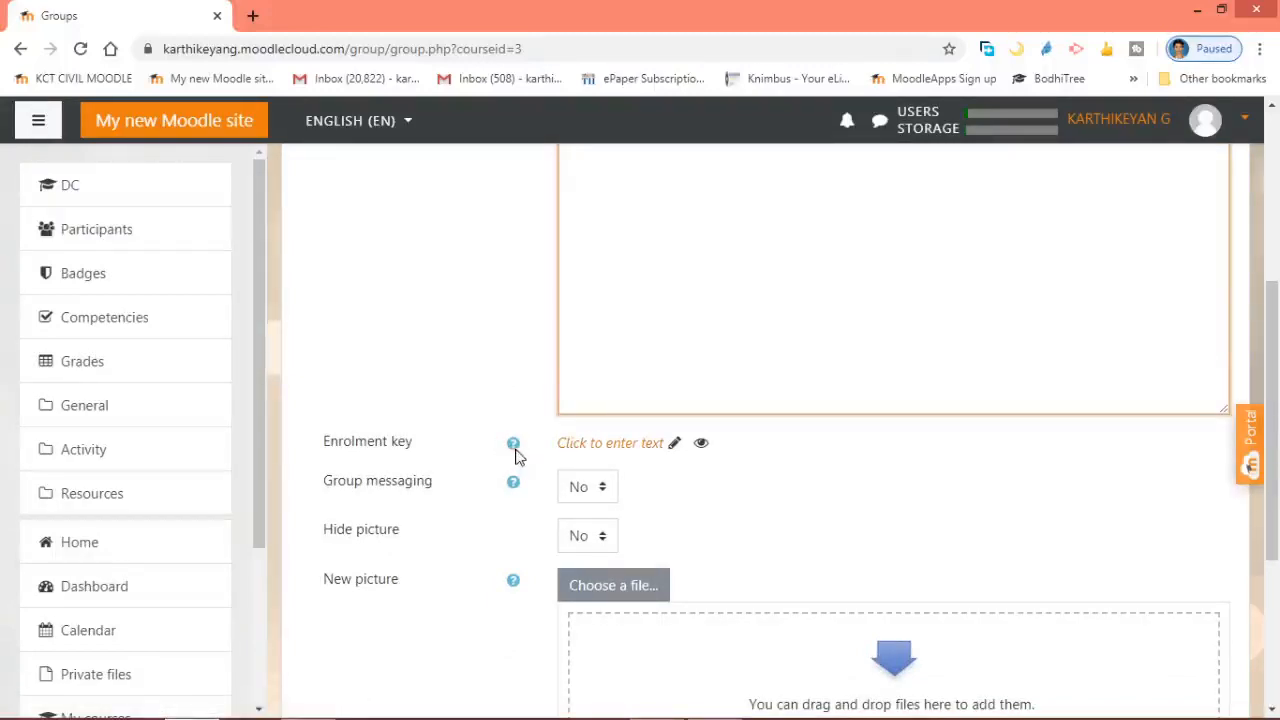
left_click(514, 446)
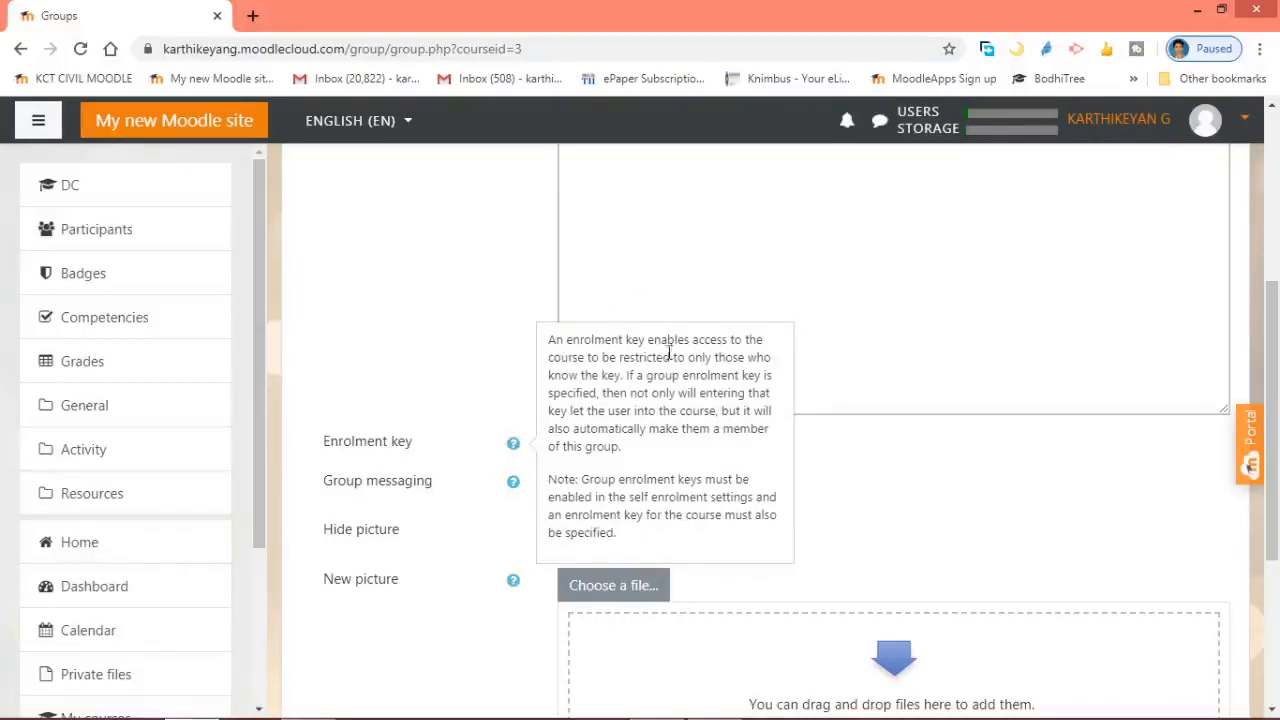
left_click(436, 396)
scroll(525, 515, "down", 2)
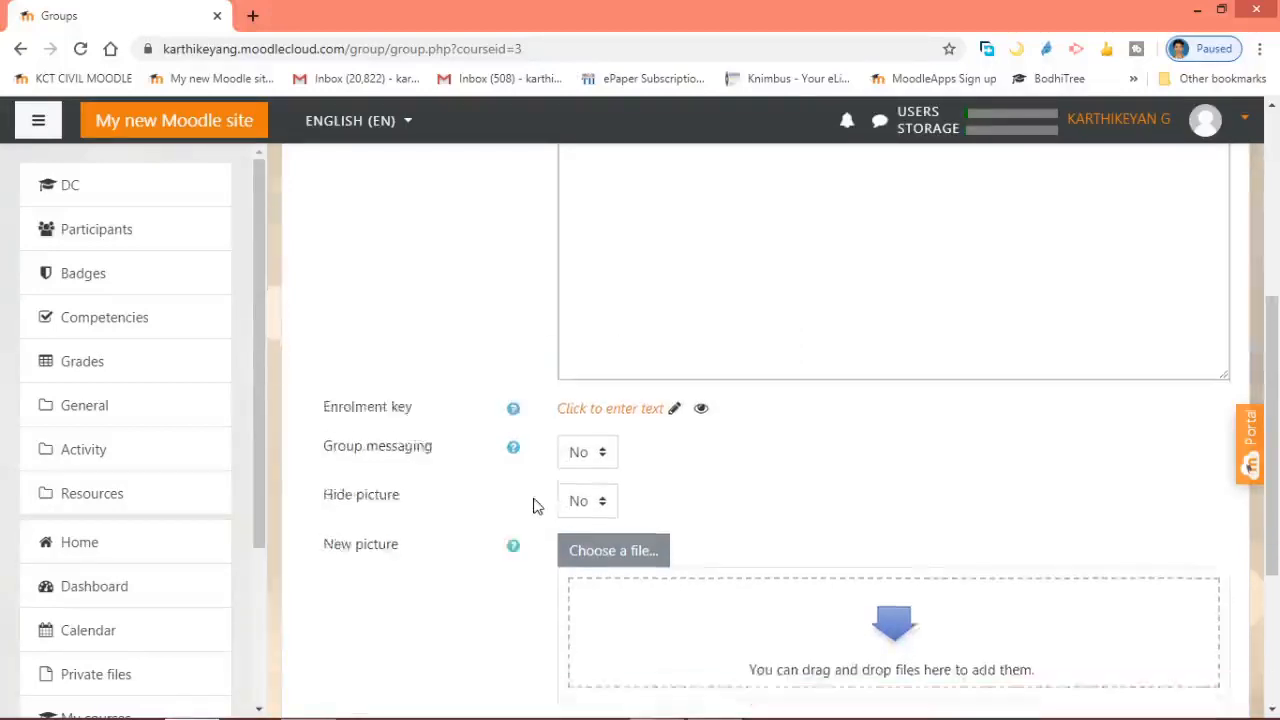
Check the available choices for group messaging and hiding the picture, leaving both set to No
left_click(578, 400)
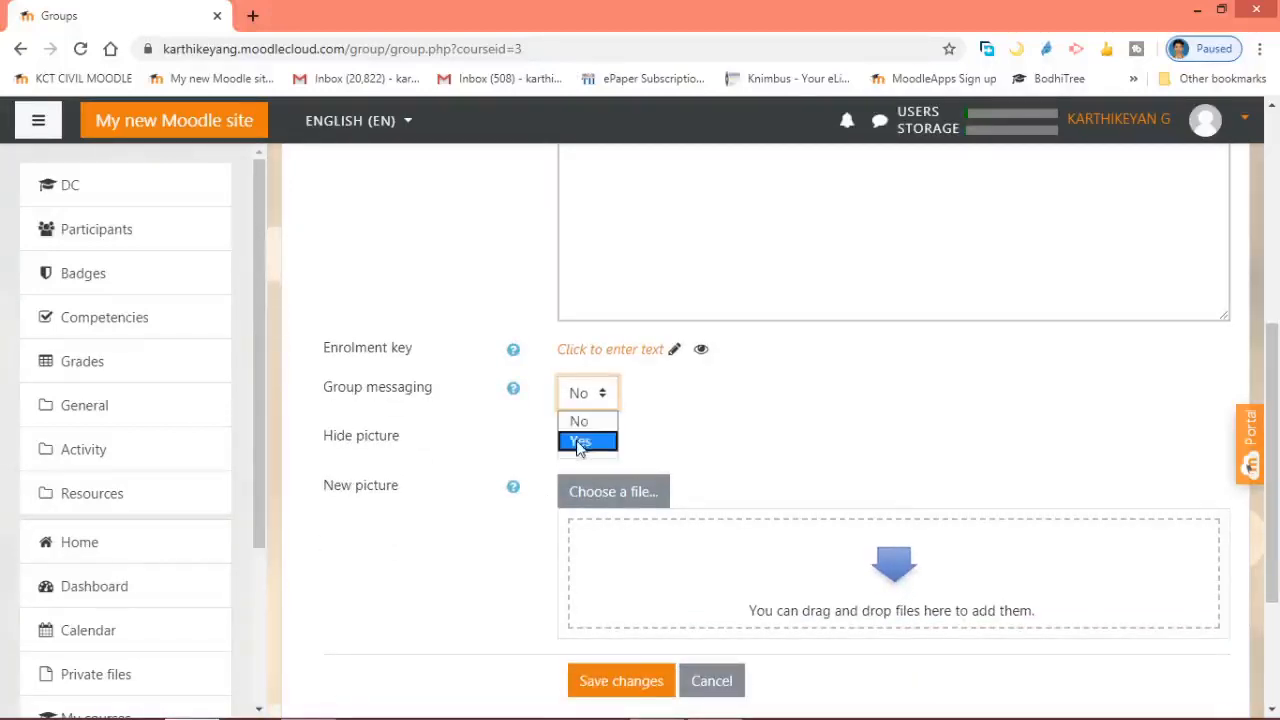
left_click(586, 399)
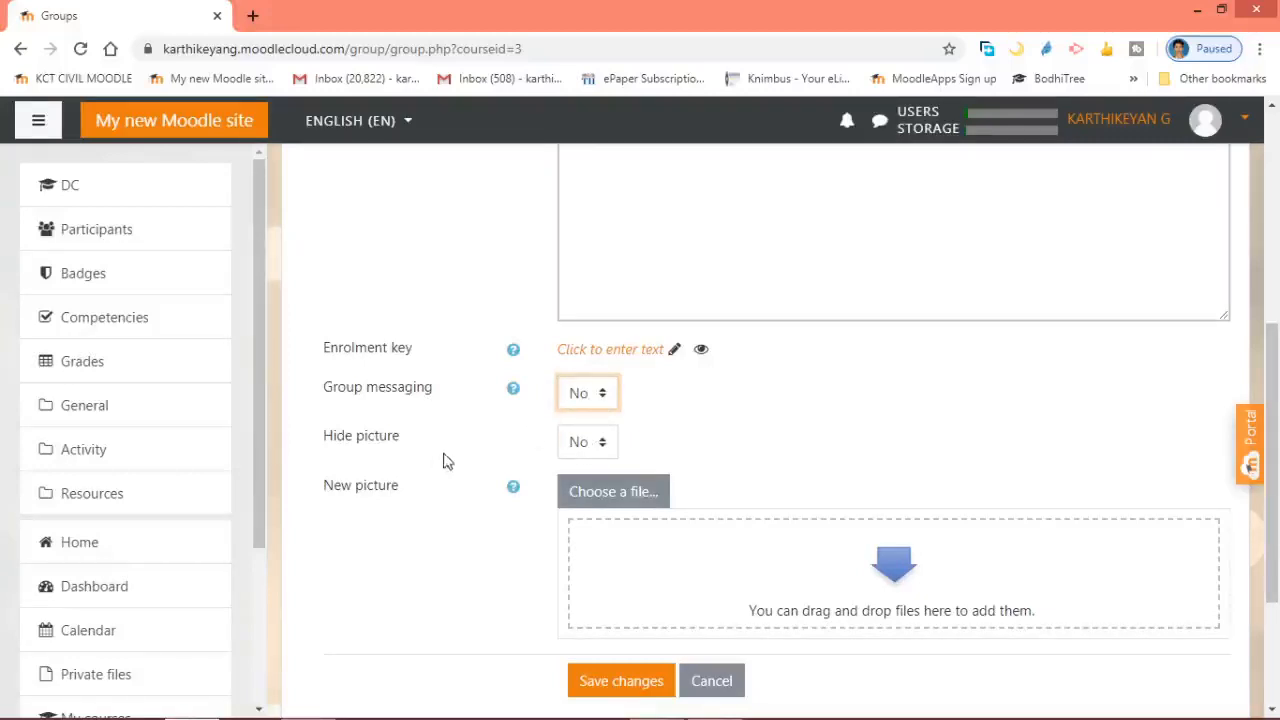
left_click(592, 448)
left_click(535, 447)
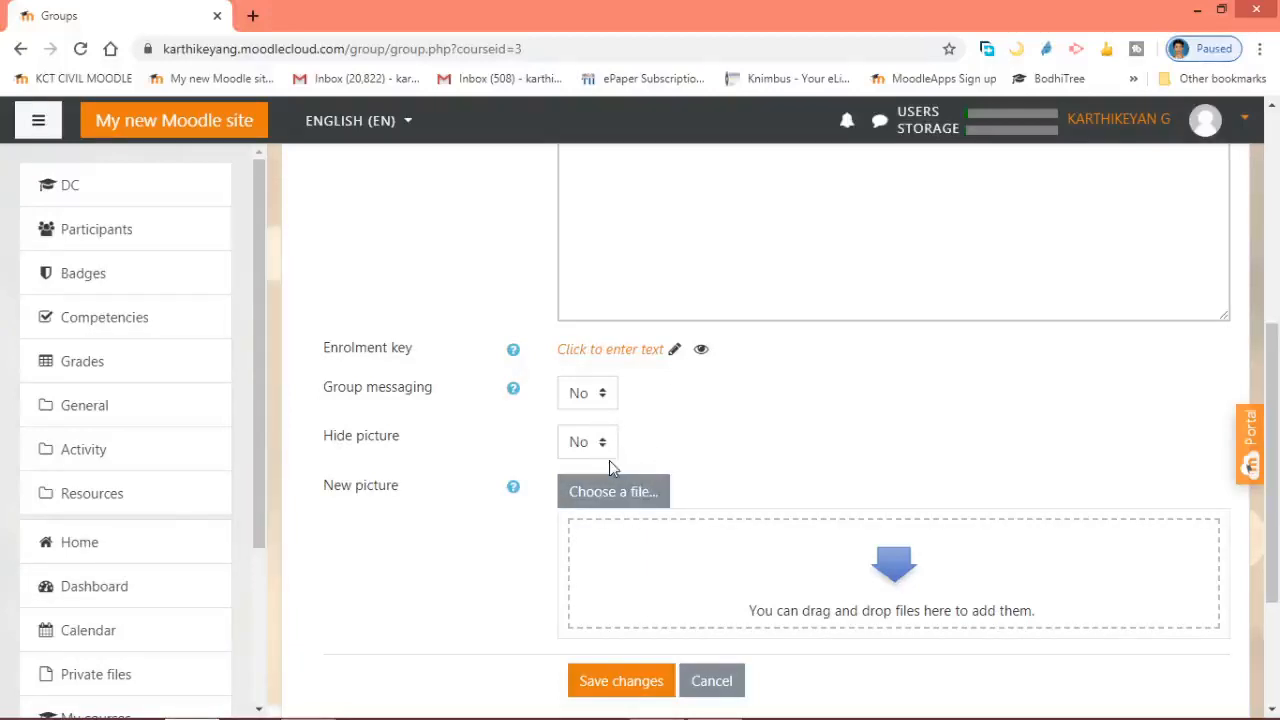
Review the completed group form and save the new II CE A Section group
scroll(609, 462, "down", 1)
scroll(609, 466, "up", 1)
scroll(557, 452, "down", 2)
scroll(557, 452, "up", 7)
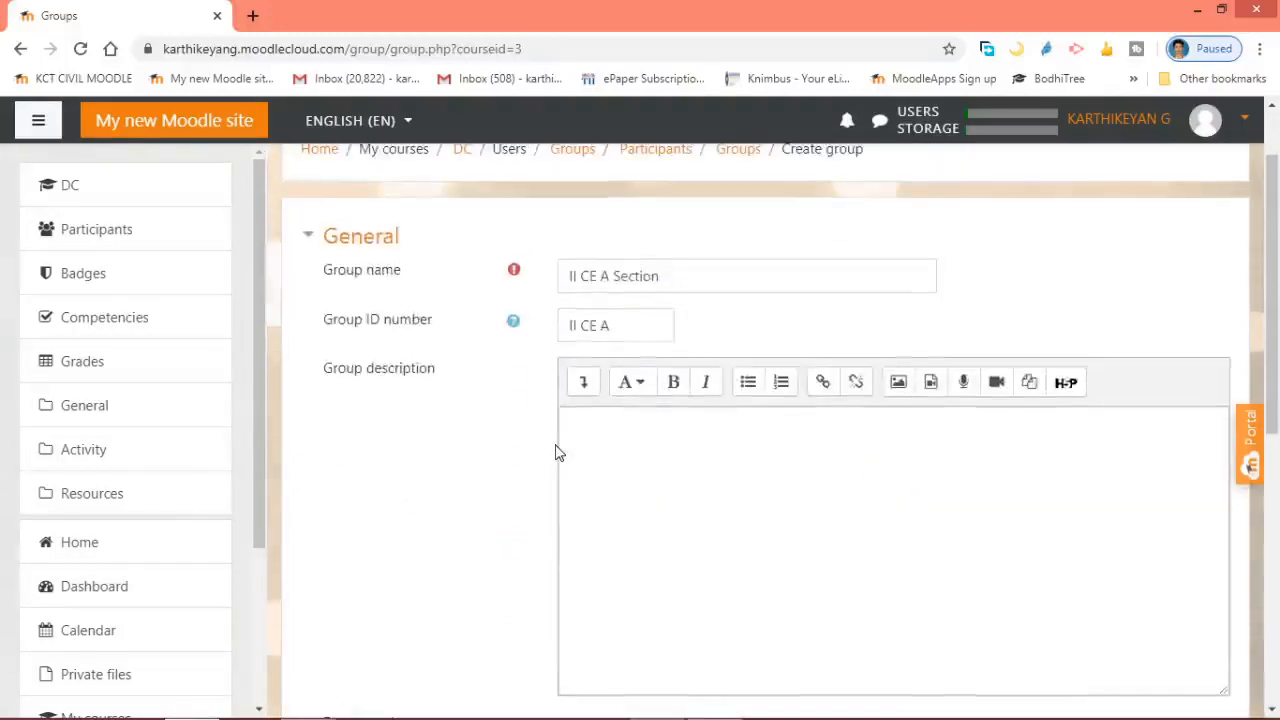
scroll(557, 448, "down", 4)
scroll(557, 444, "down", 3)
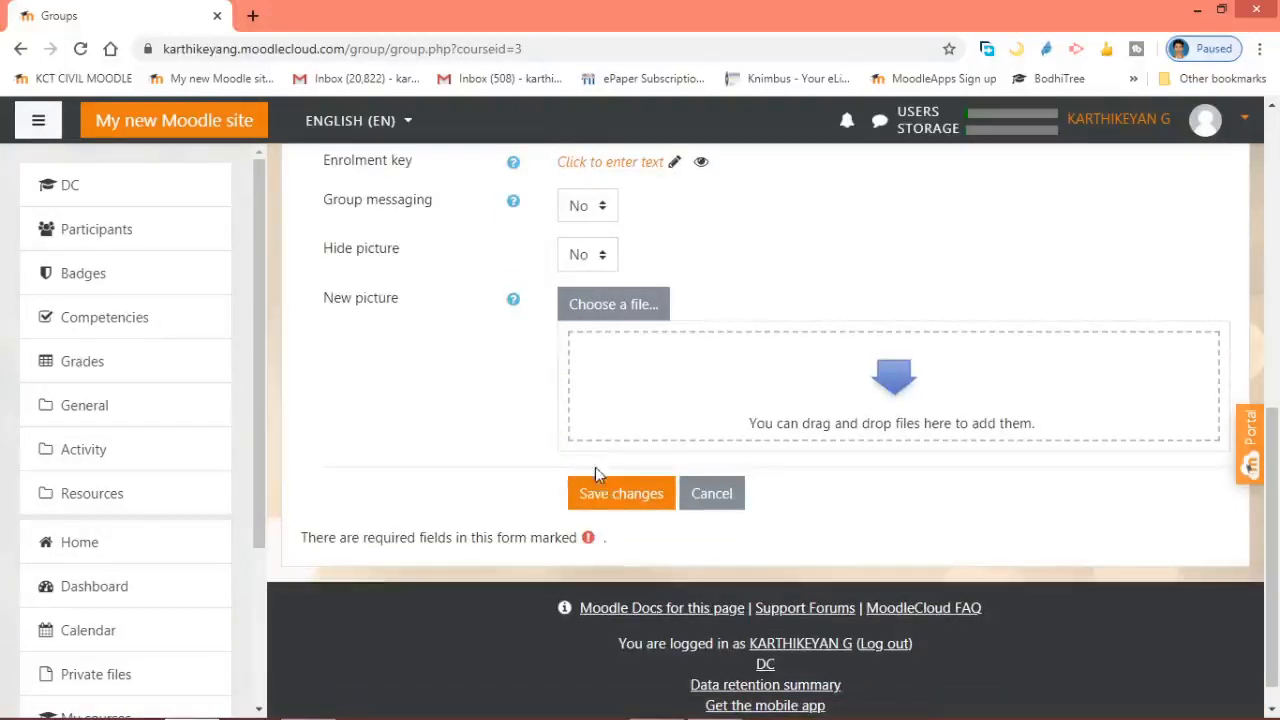
left_click(622, 504)
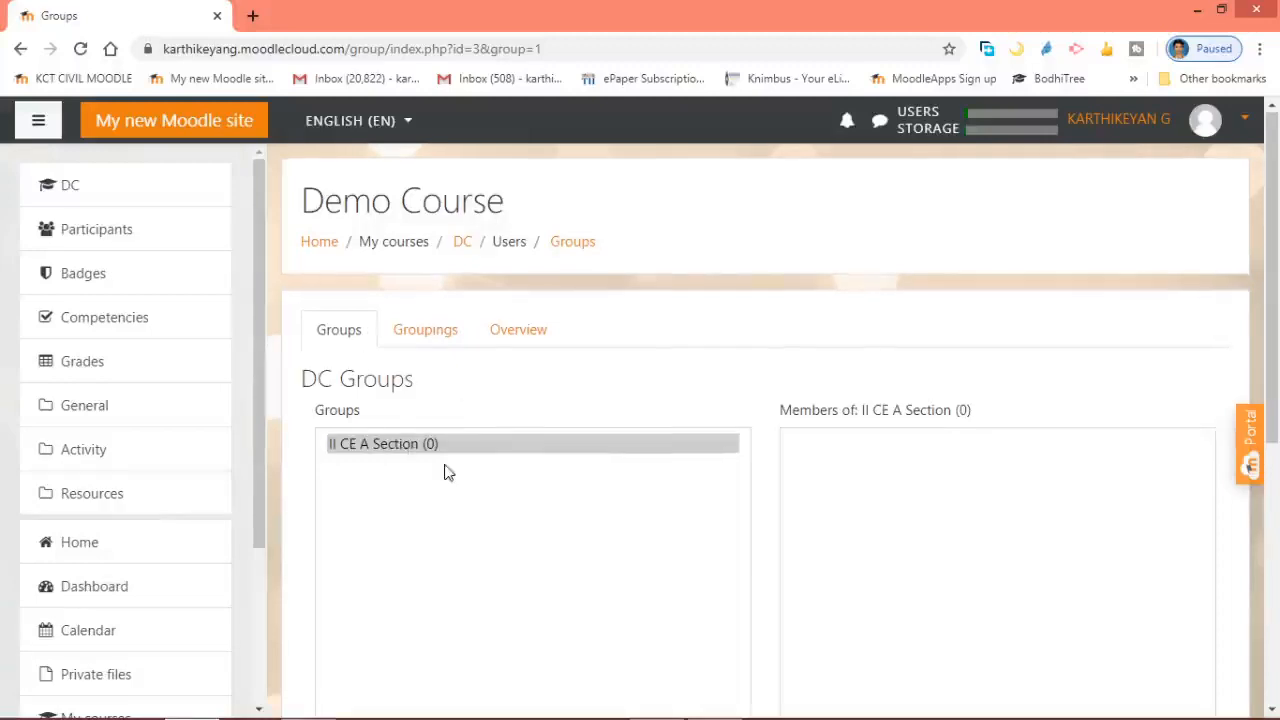
Create and save a second group named "II CE B Section" with the group ID number "II CE B"
scroll(446, 471, "down", 2)
scroll(396, 350, "down", 1)
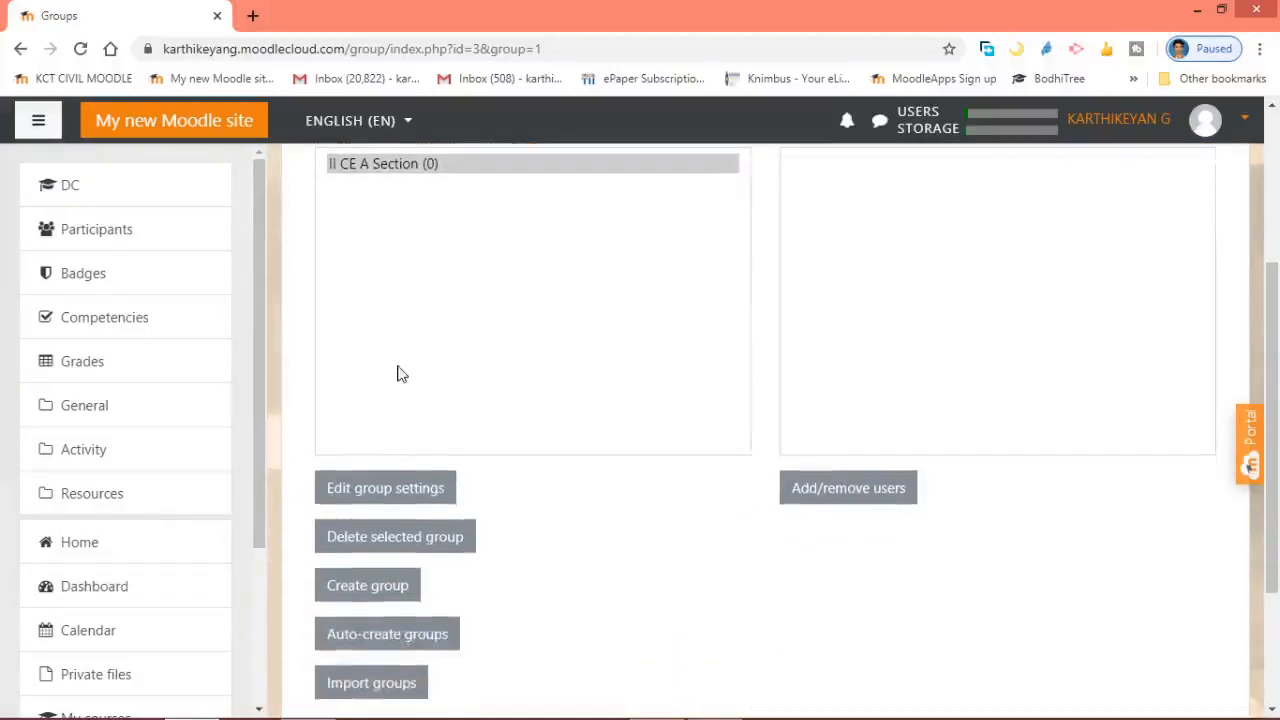
left_click(353, 590)
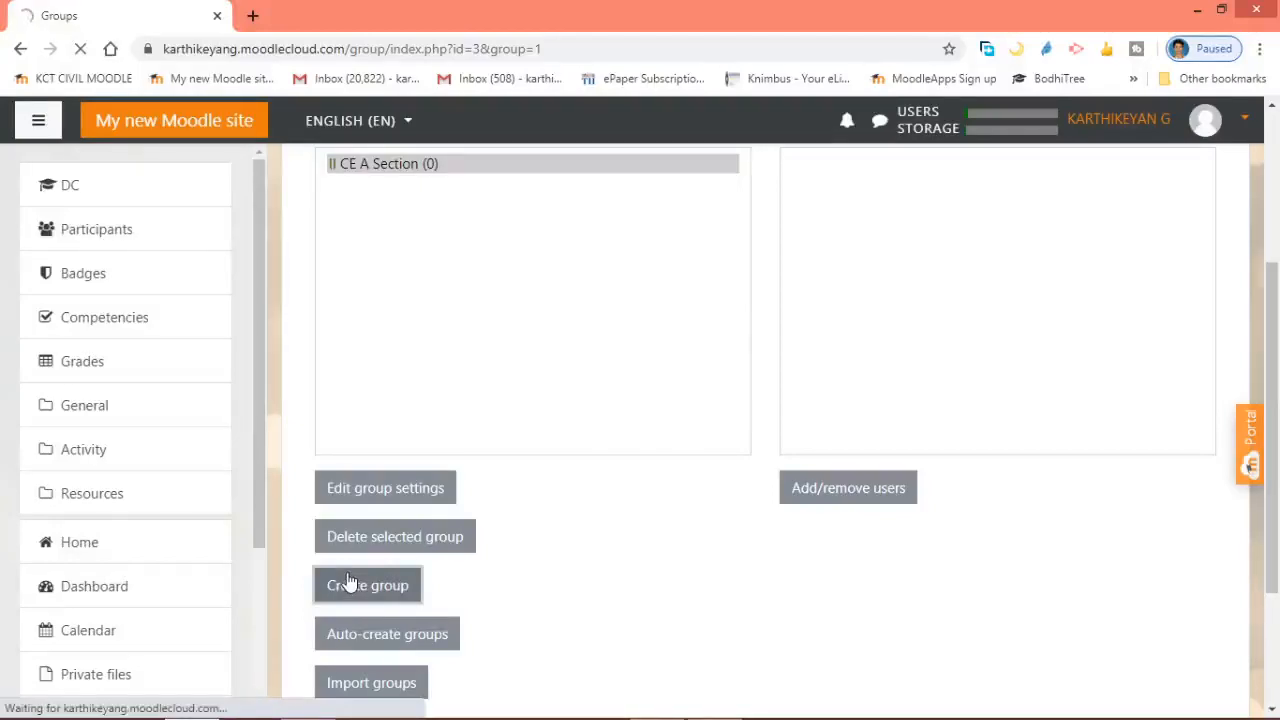
left_click(609, 371)
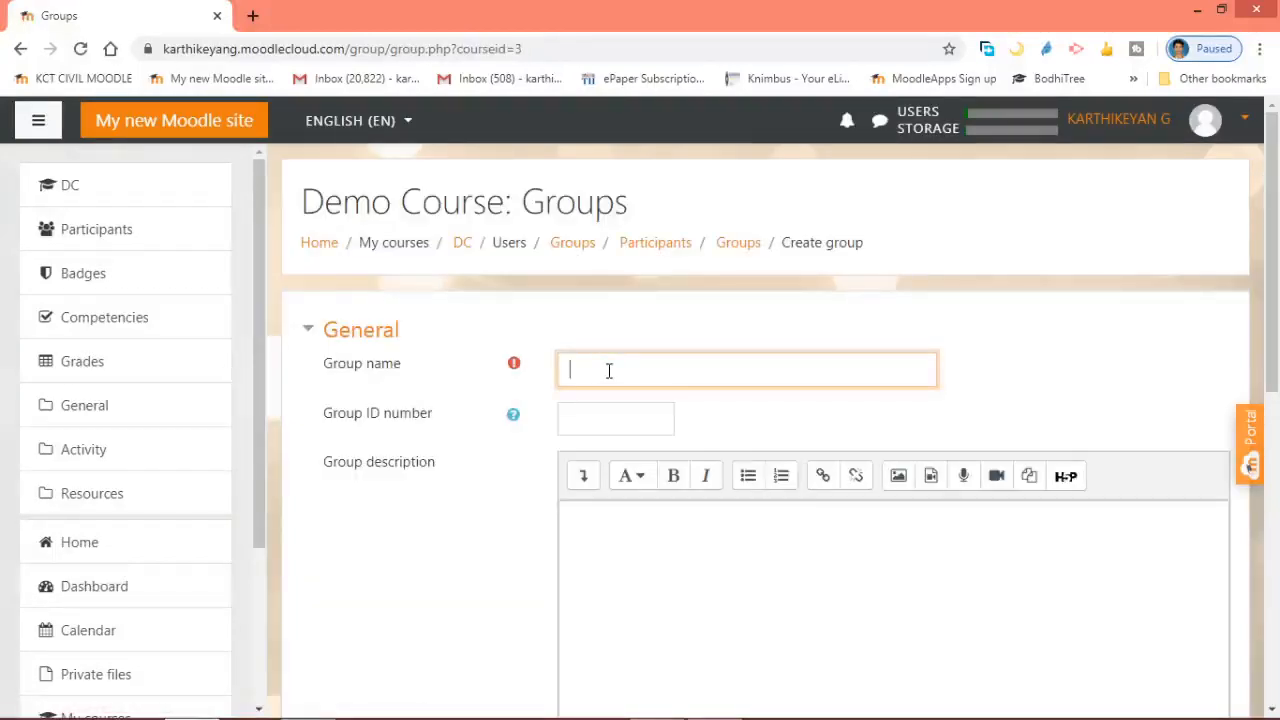
type("II CE")
left_click(608, 420)
type("II")
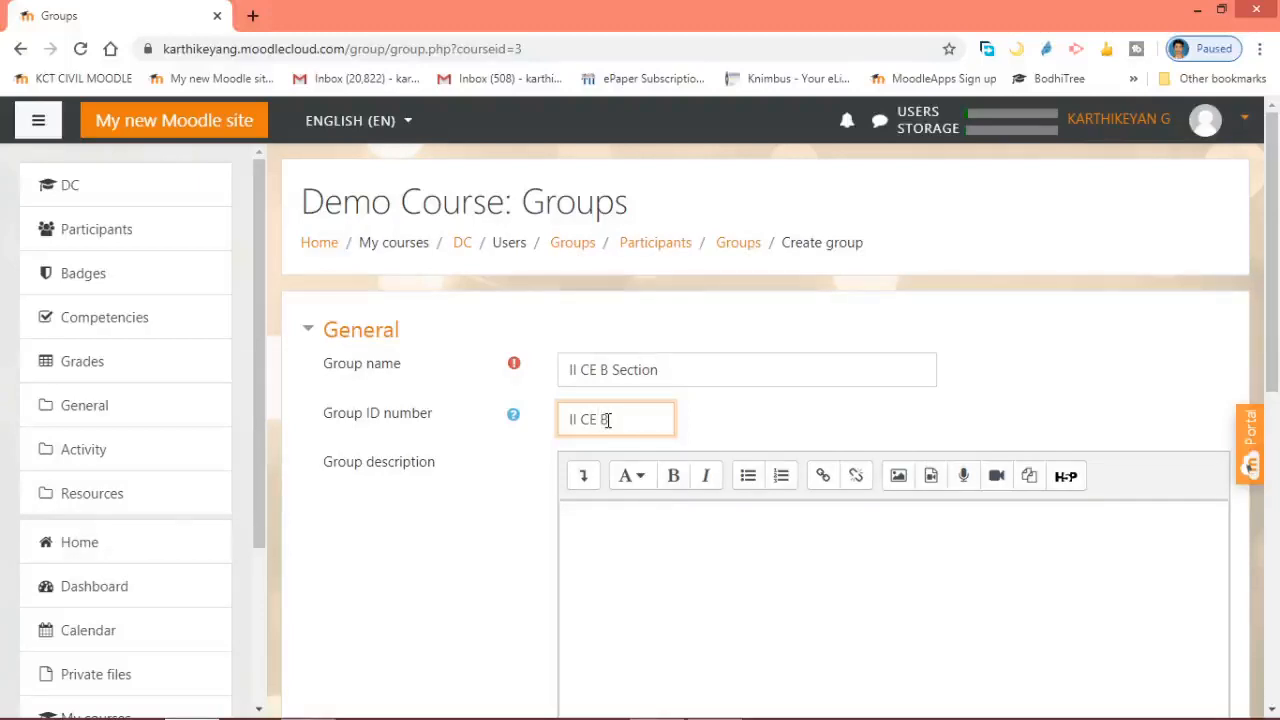
scroll(623, 560, "down", 5)
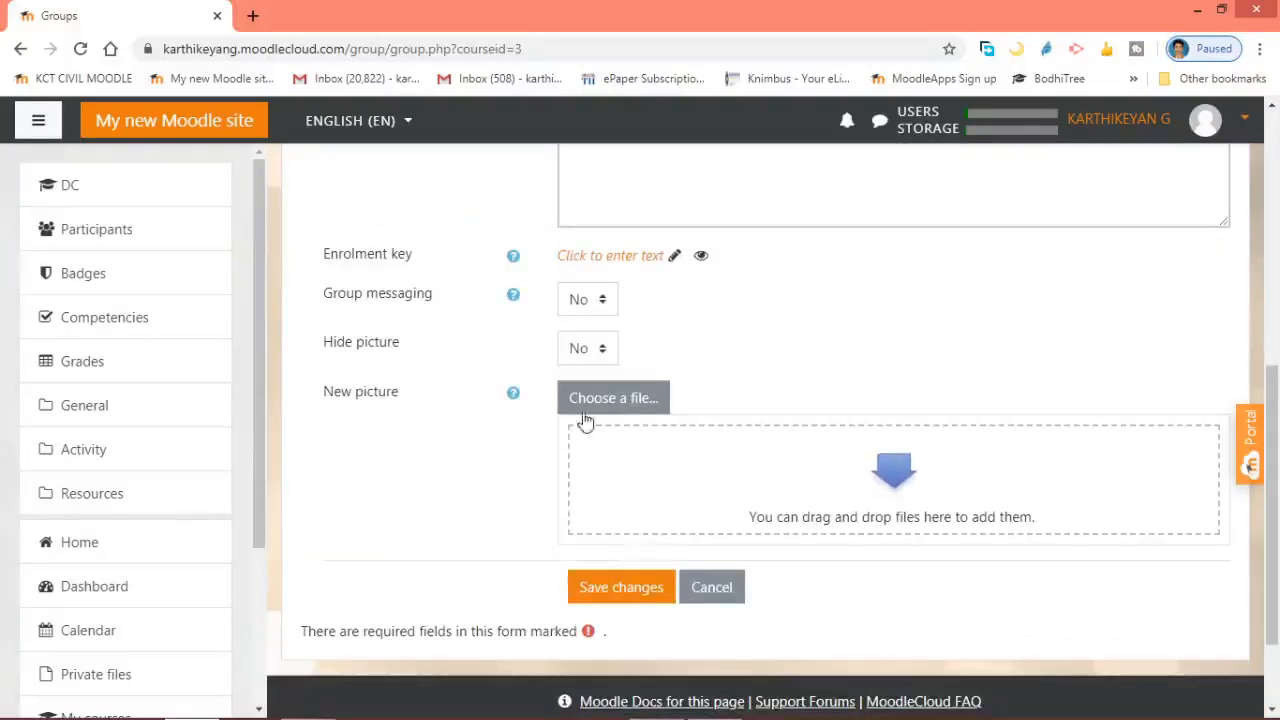
left_click(637, 596)
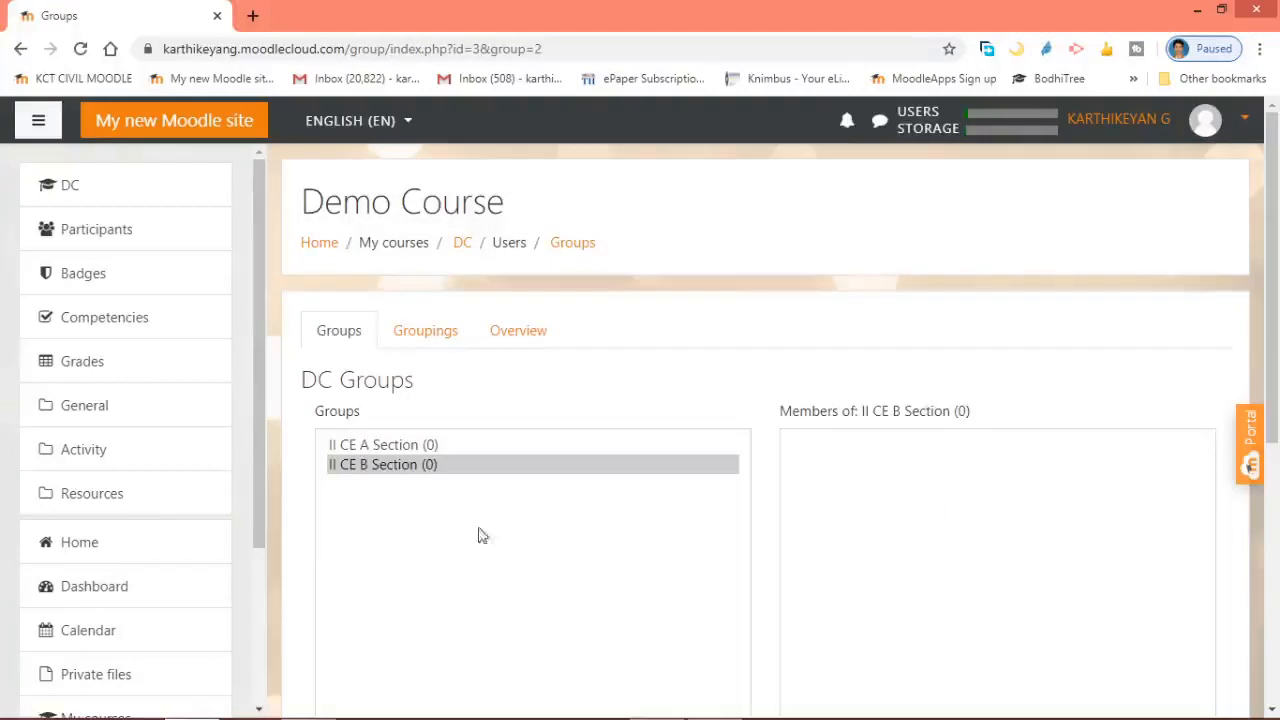
Select the II CE A Section group and open its page for adding and removing users
scroll(467, 441, "down", 1)
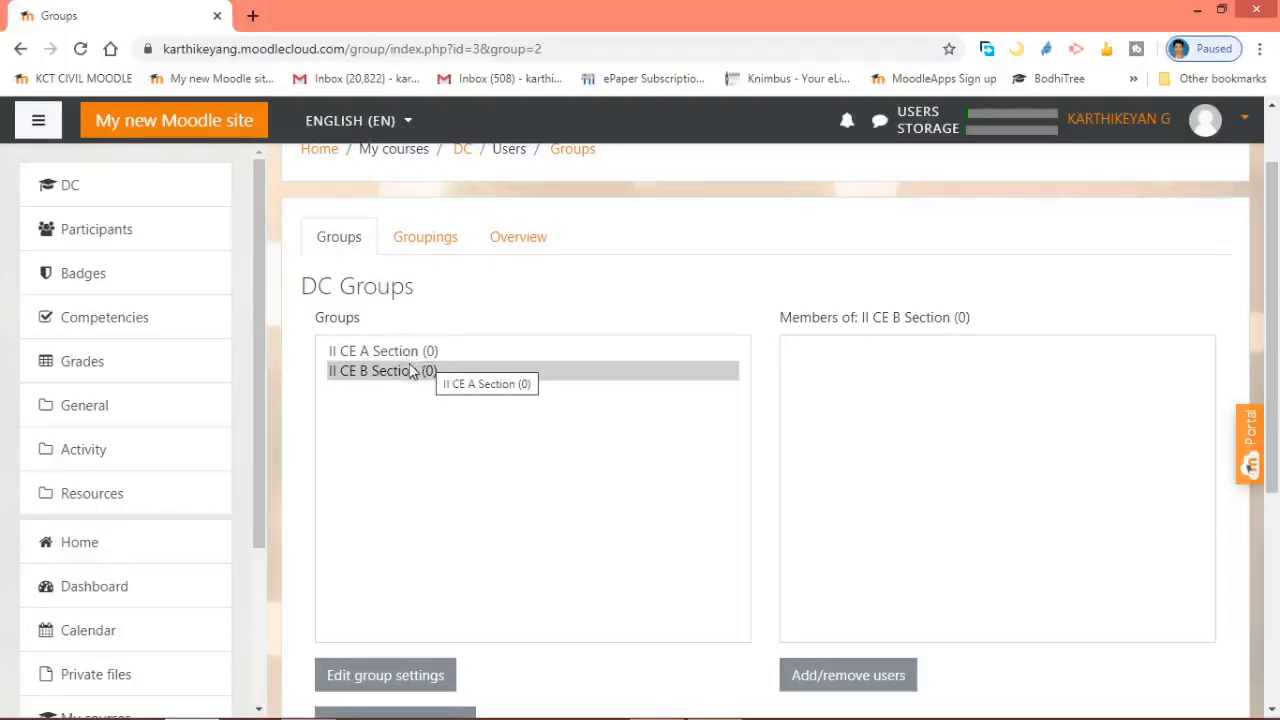
scroll(420, 372, "down", 1)
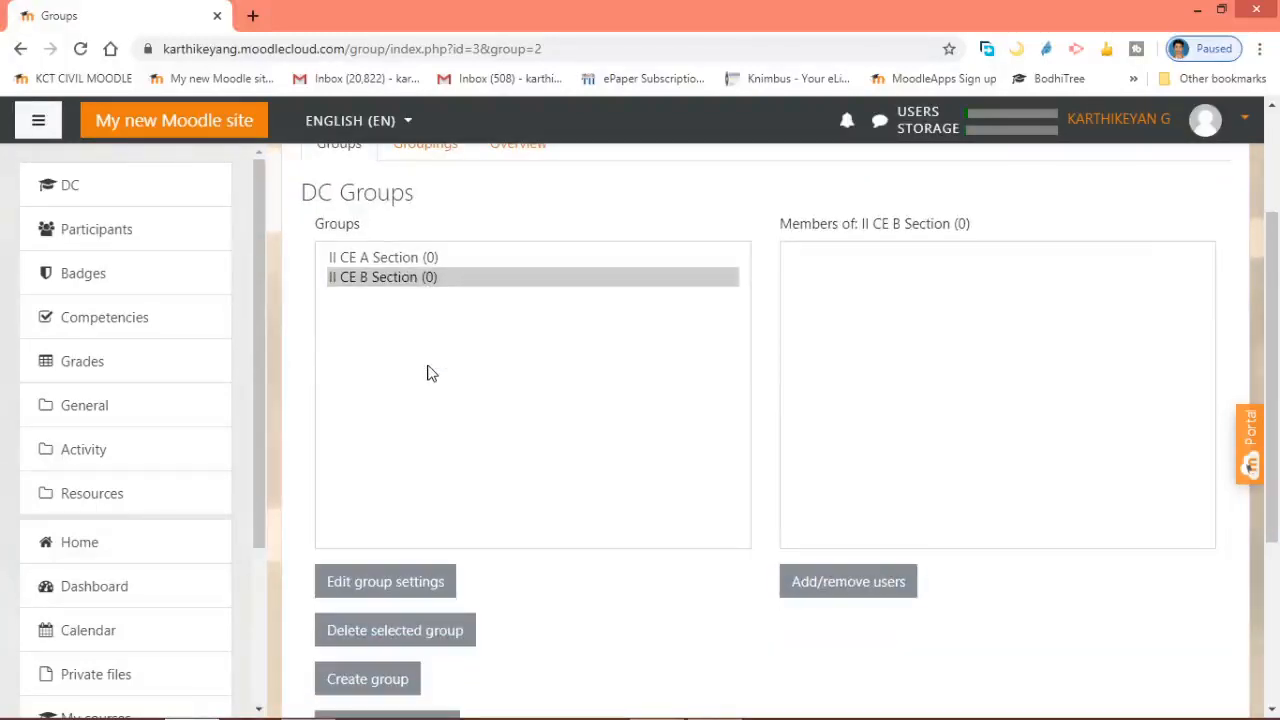
left_click(380, 258)
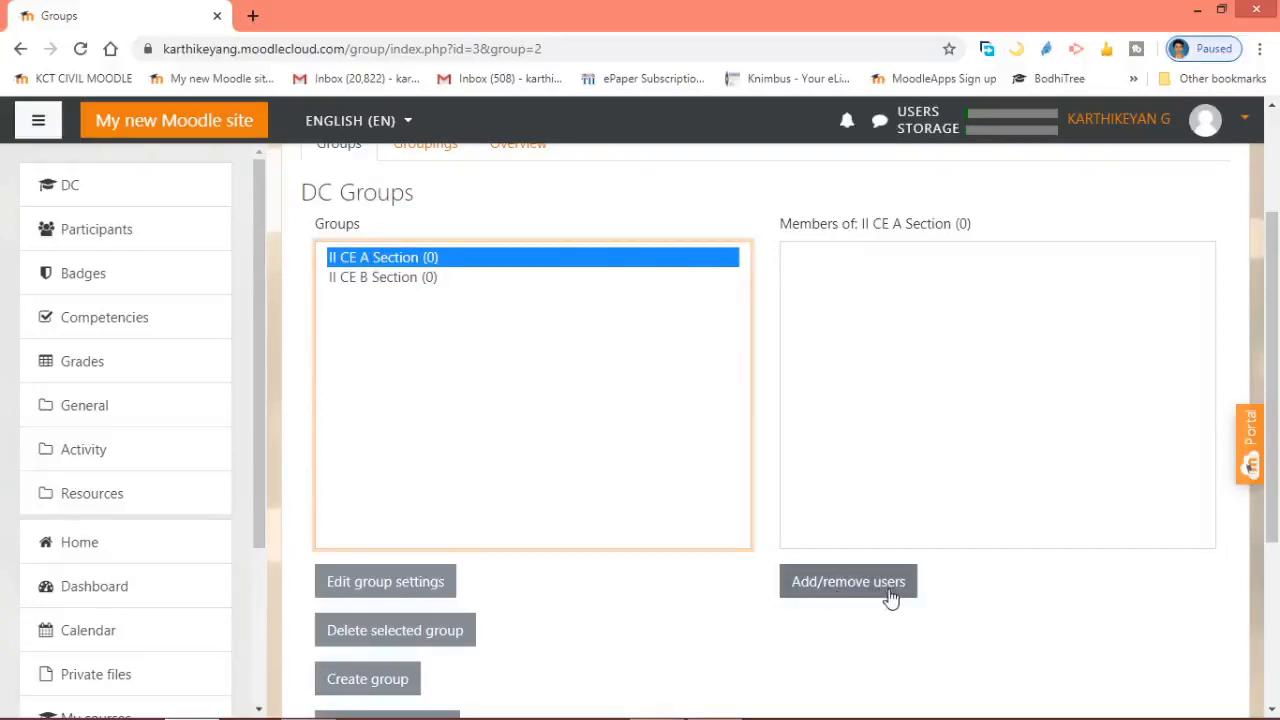
left_click(848, 582)
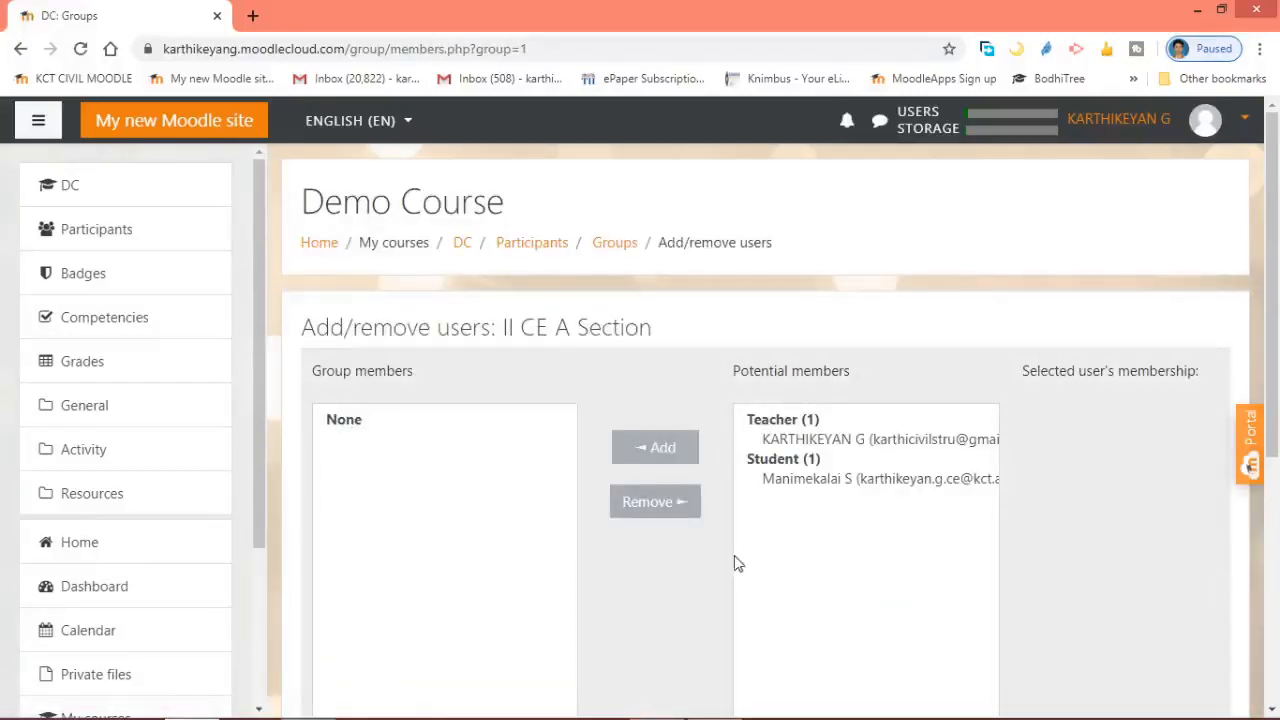
Search the potential members for "1" and clear the search again
scroll(725, 560, "down", 2)
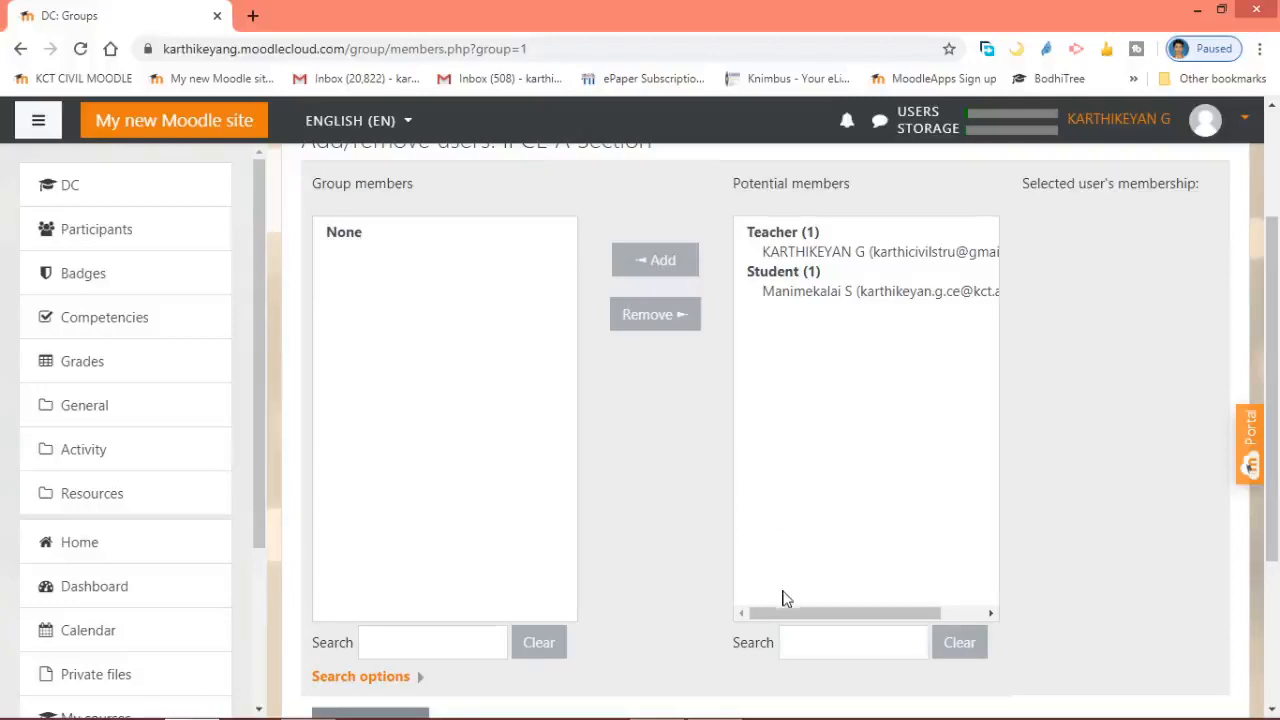
left_click(809, 642)
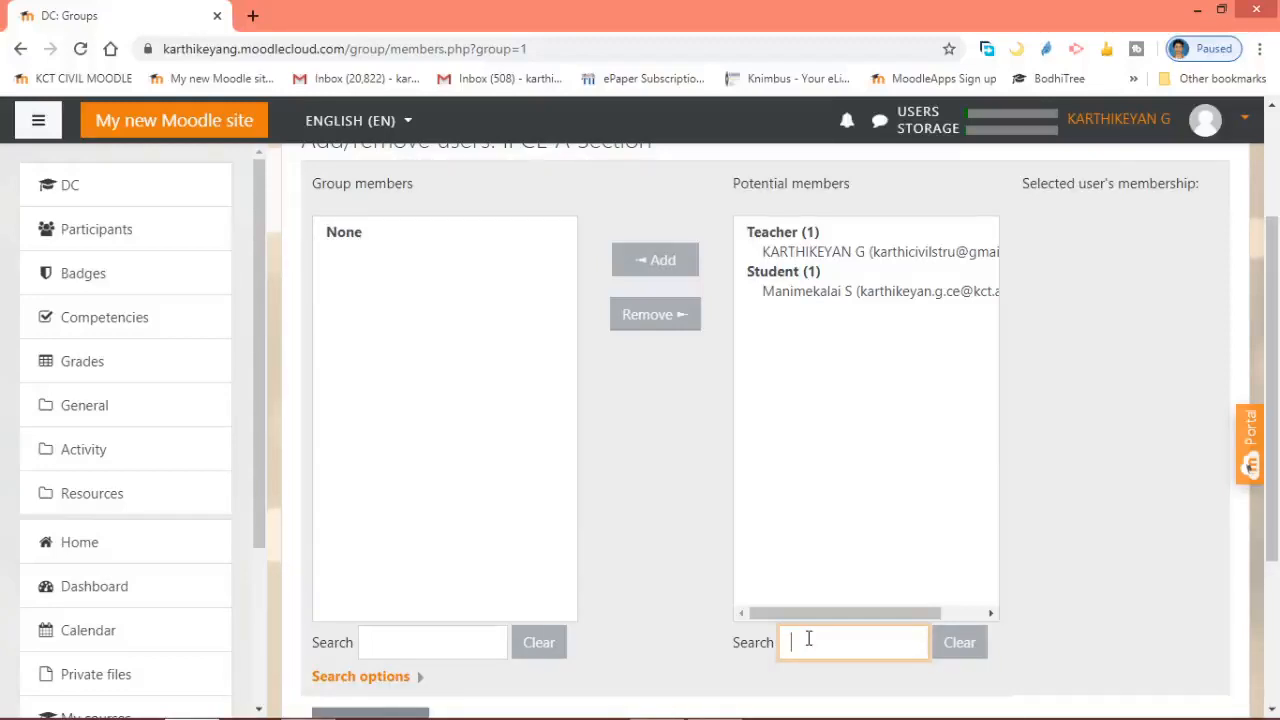
type("1")
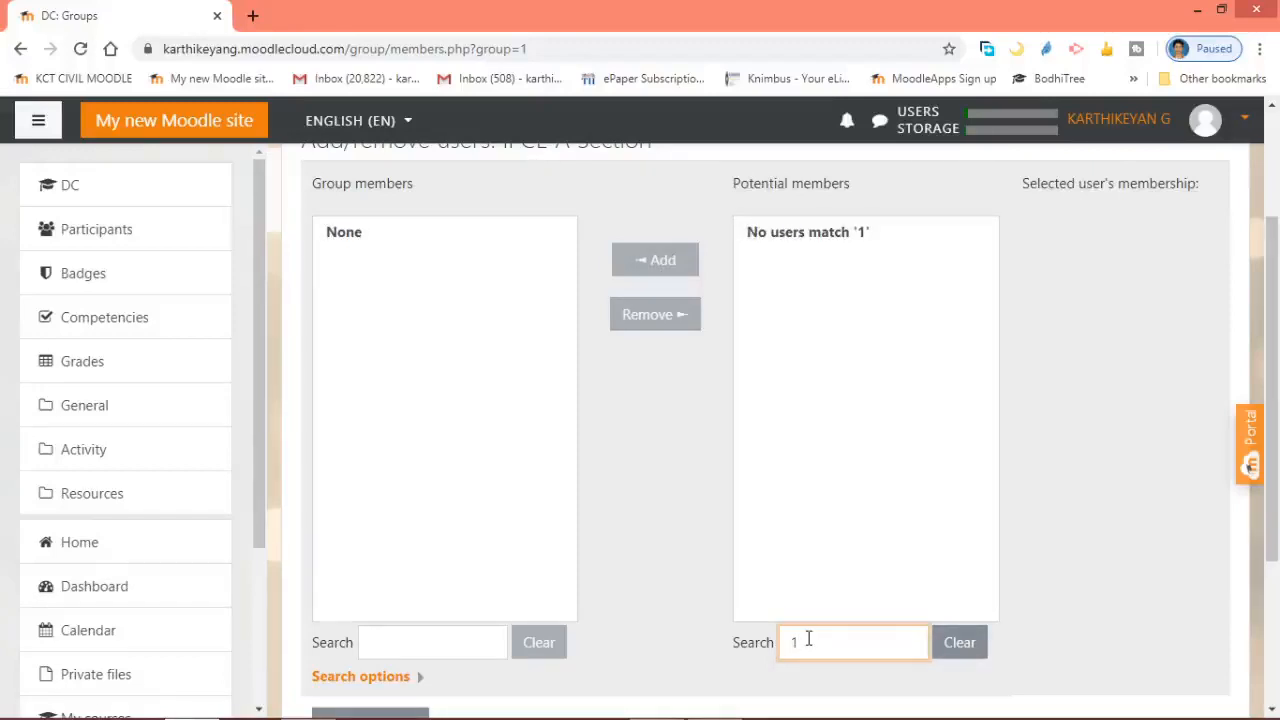
key("BackSpace")
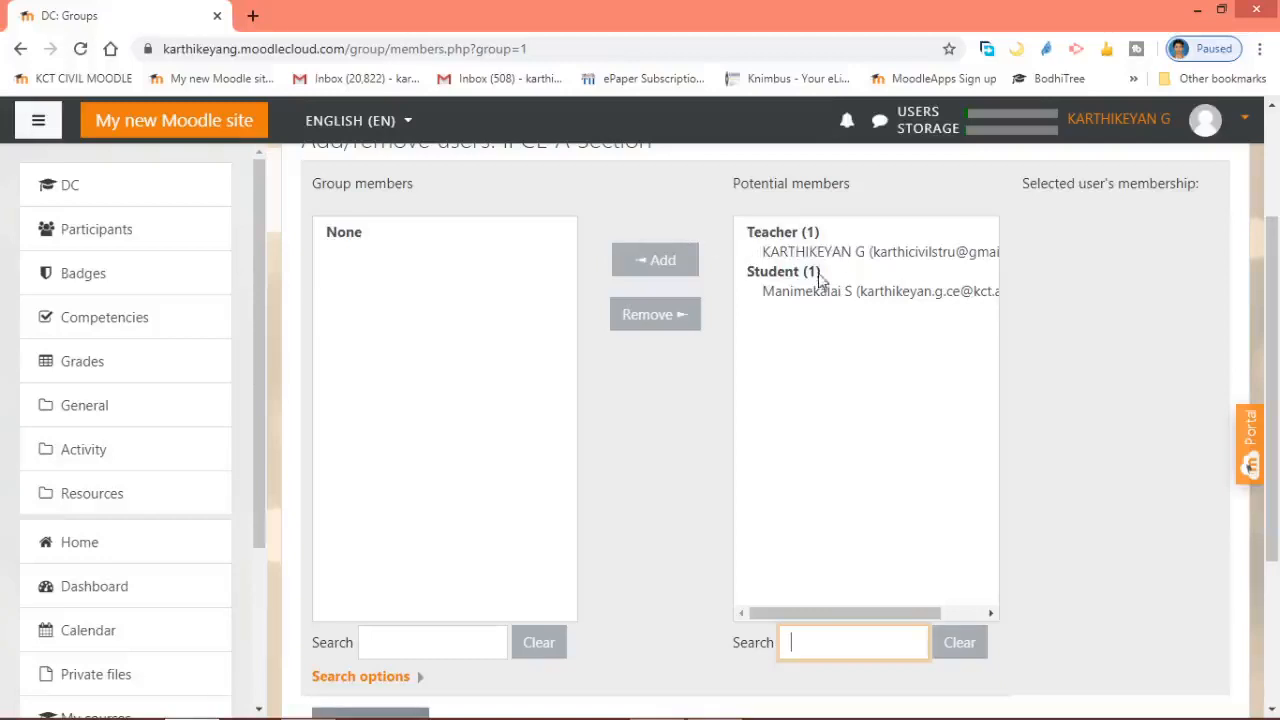
Add both the teacher and the student from the potential members to the II CE A Section group
scroll(700, 330, "up", 2)
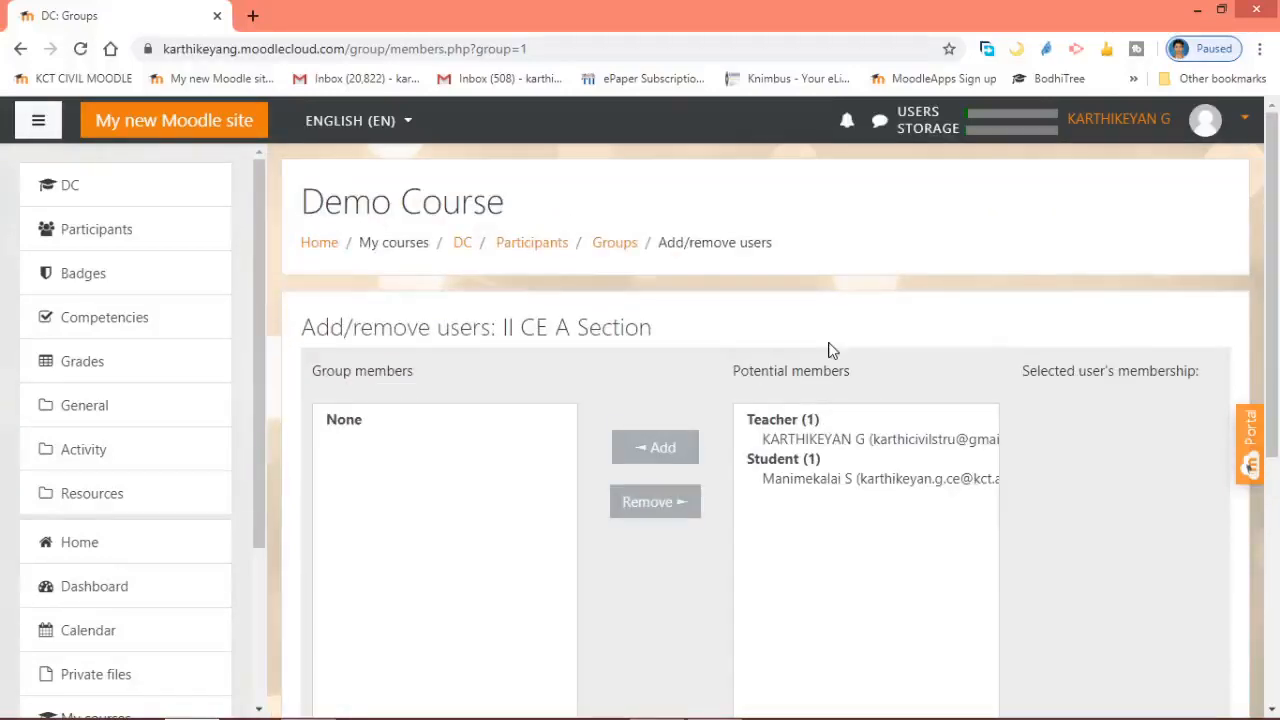
scroll(829, 349, "down", 1)
scroll(805, 345, "up", 1)
scroll(810, 350, "down", 1)
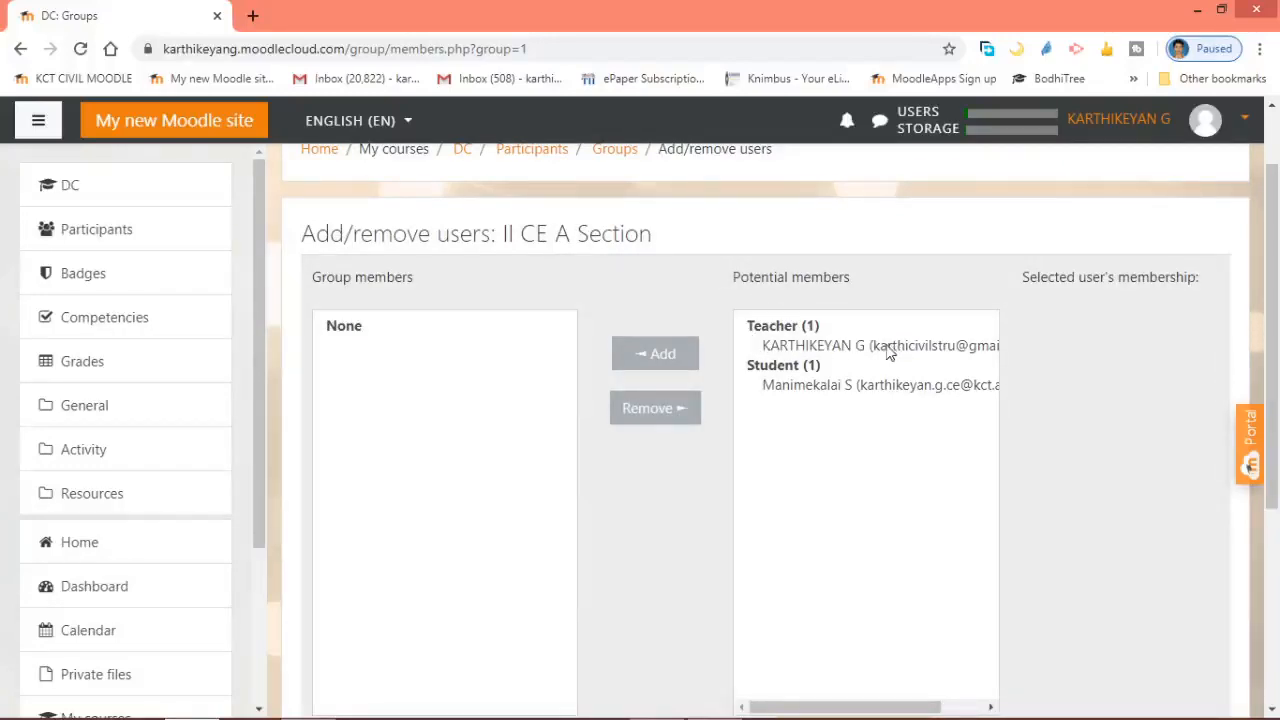
left_click(823, 346)
left_click(814, 386, "ctrl")
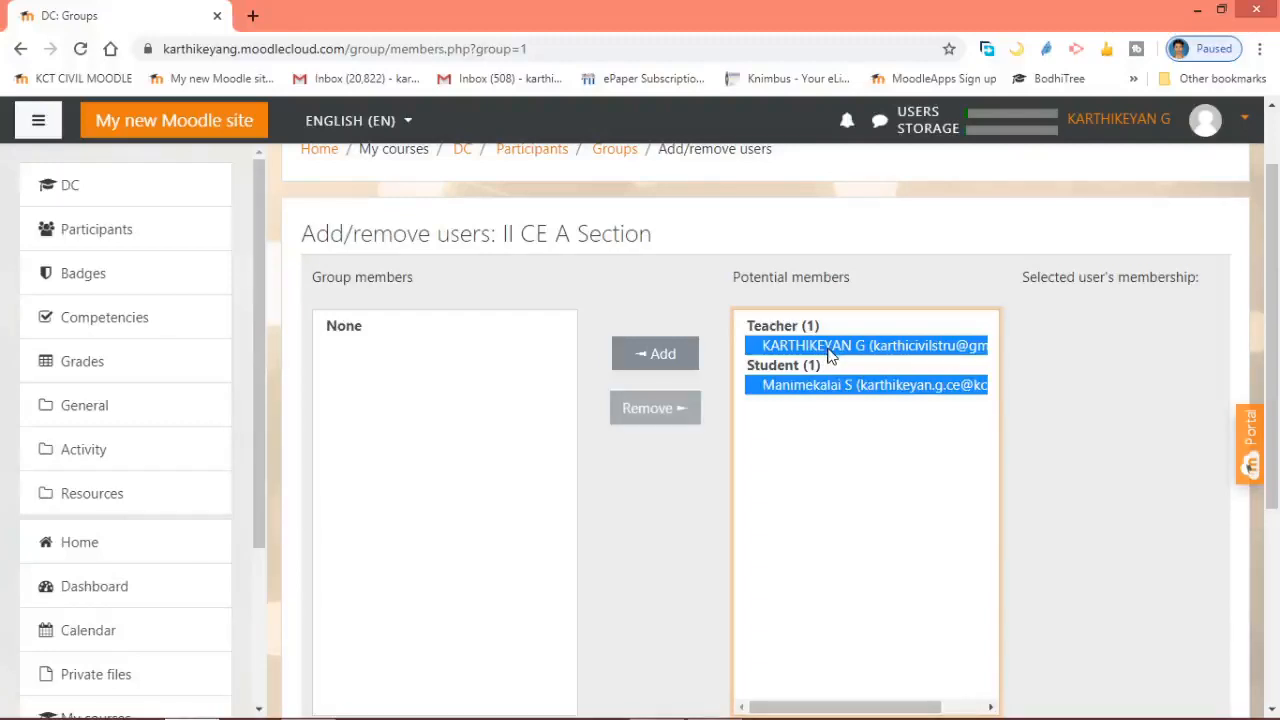
left_click(665, 360)
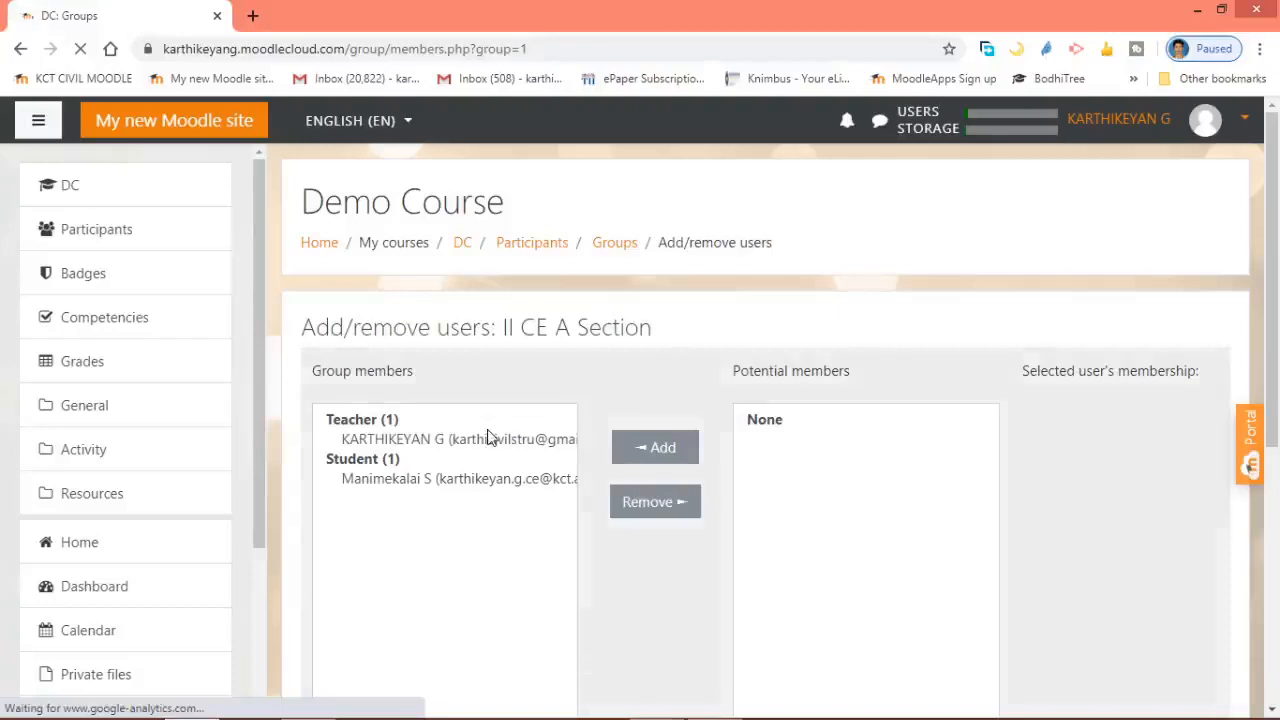
Review the member list of II CE A Section and return to the course's groups page
scroll(494, 430, "down", 2)
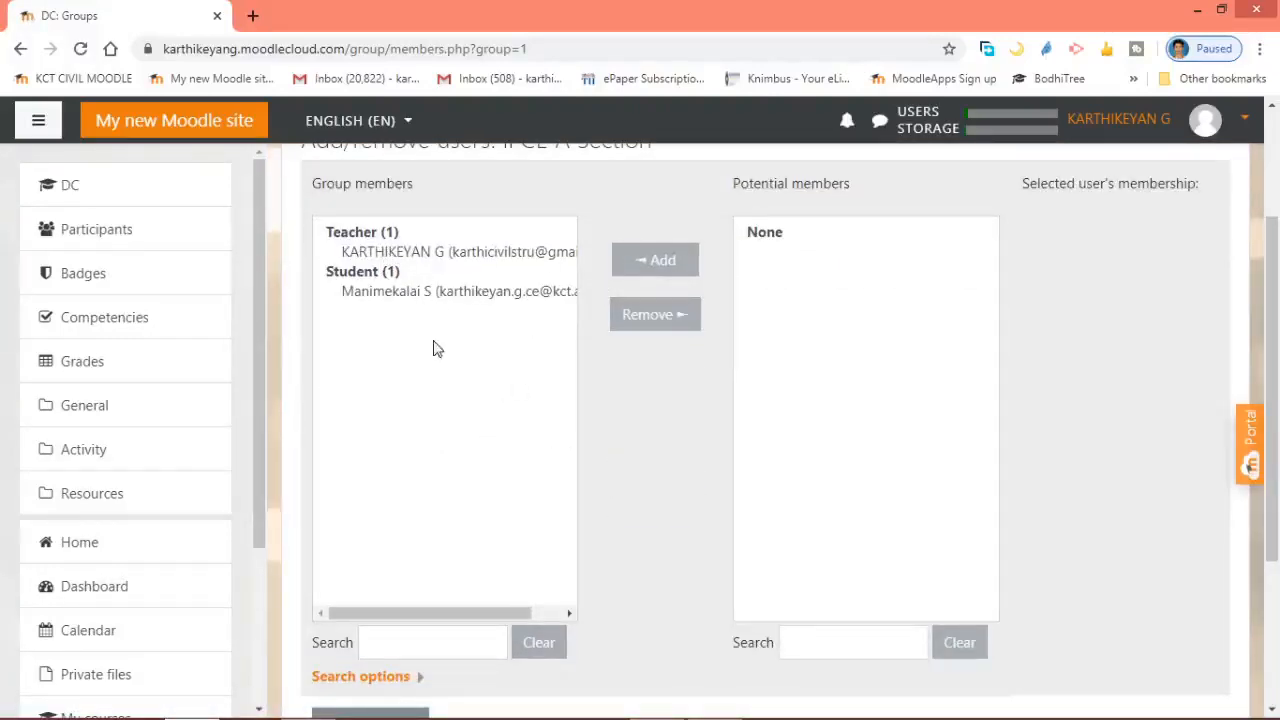
scroll(426, 400, "down", 1)
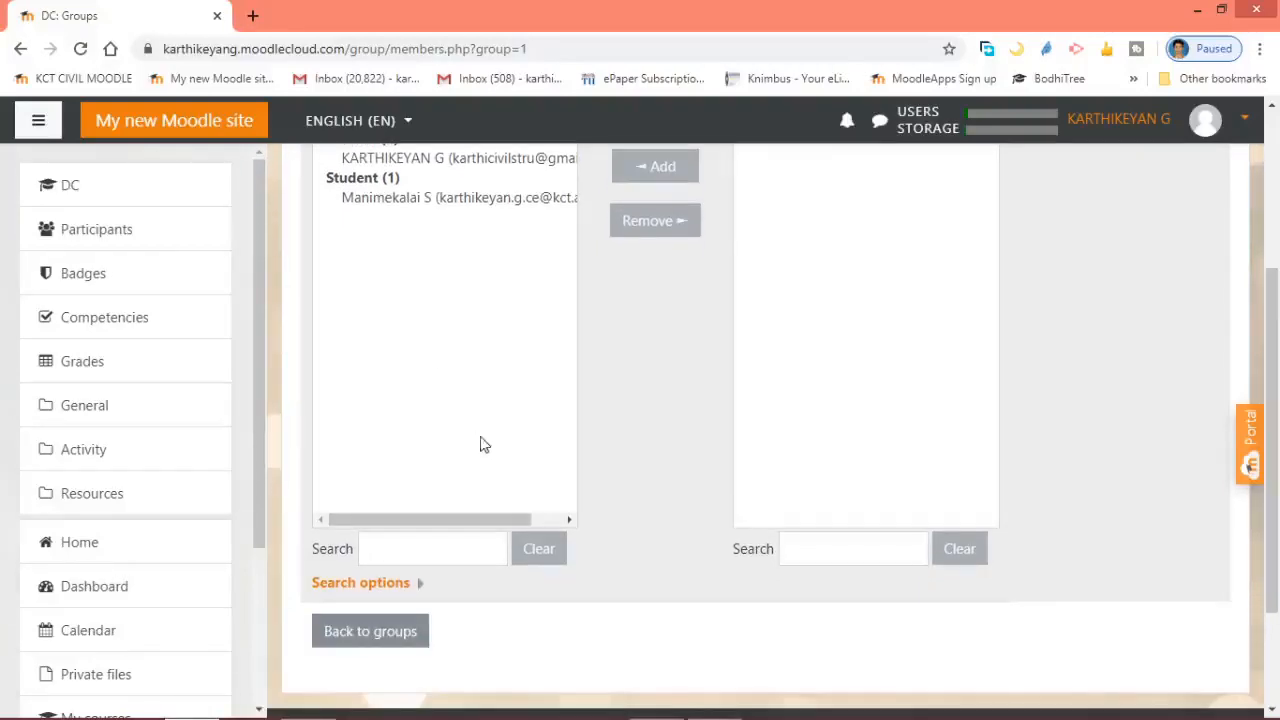
scroll(437, 426, "up", 1)
scroll(437, 431, "down", 2)
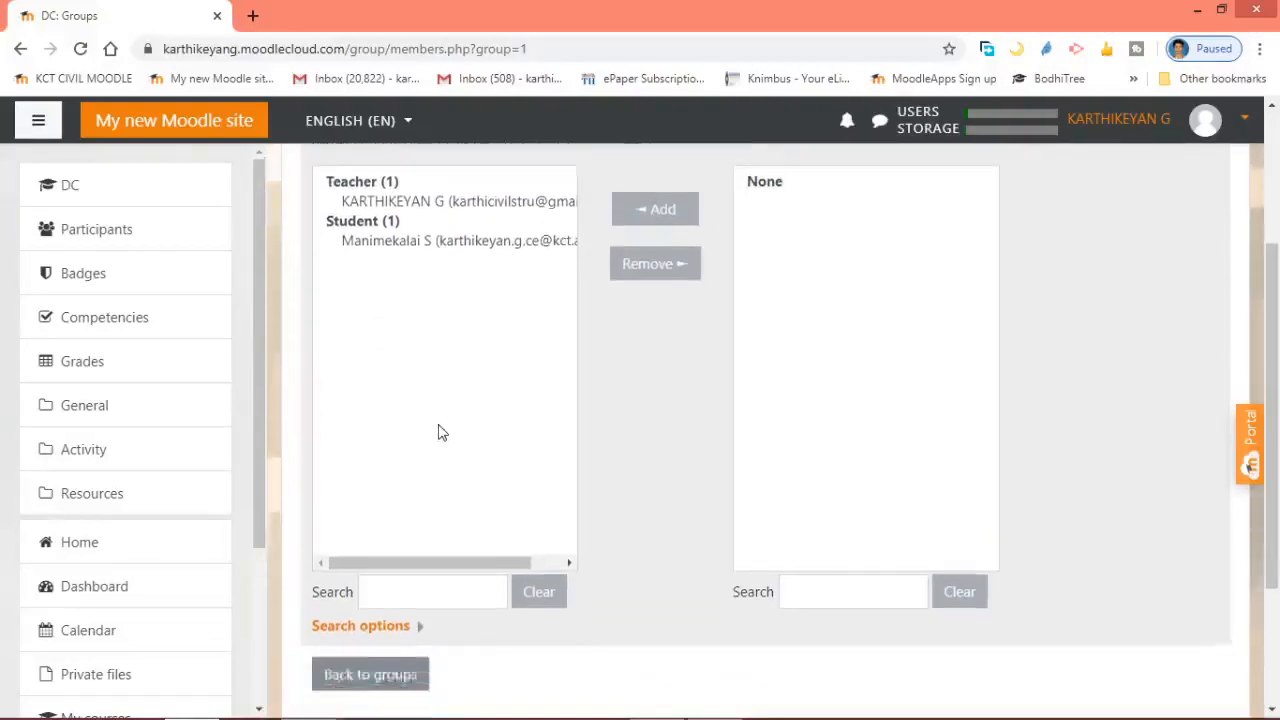
left_click(370, 541)
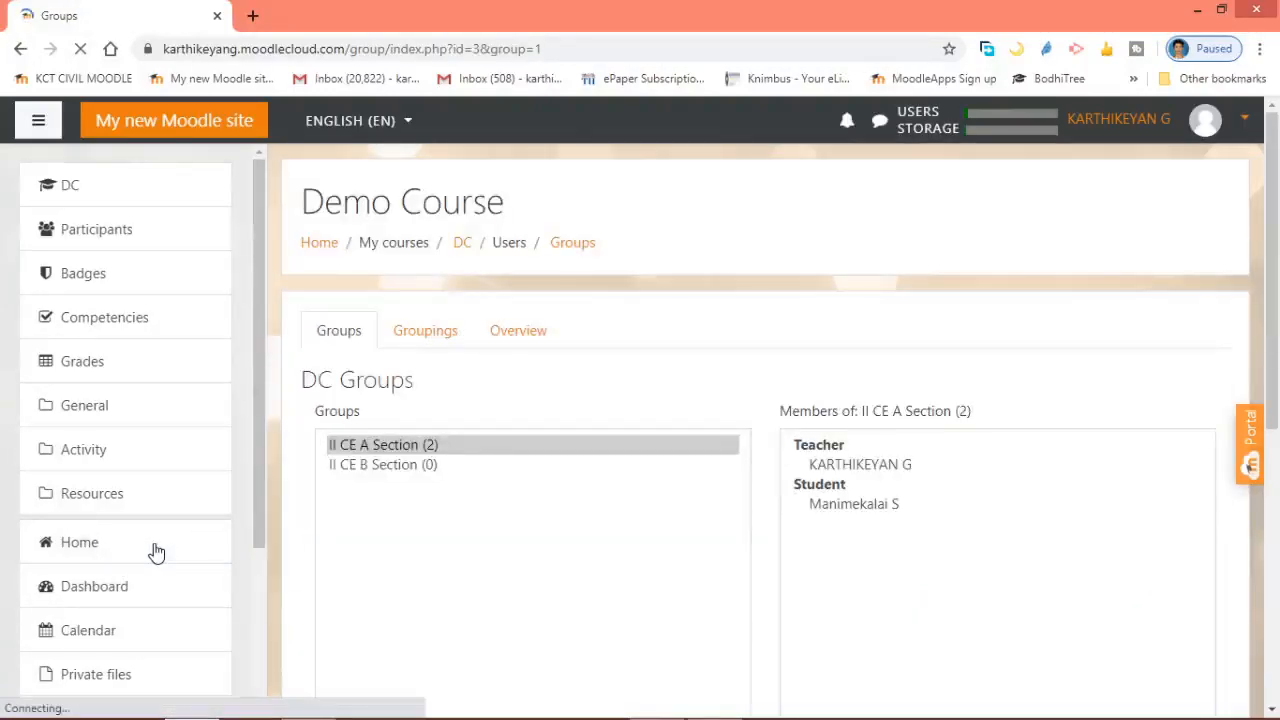
Return to the DC course page and open the settings of assignment 1 for editing
scroll(516, 548, "down", 2)
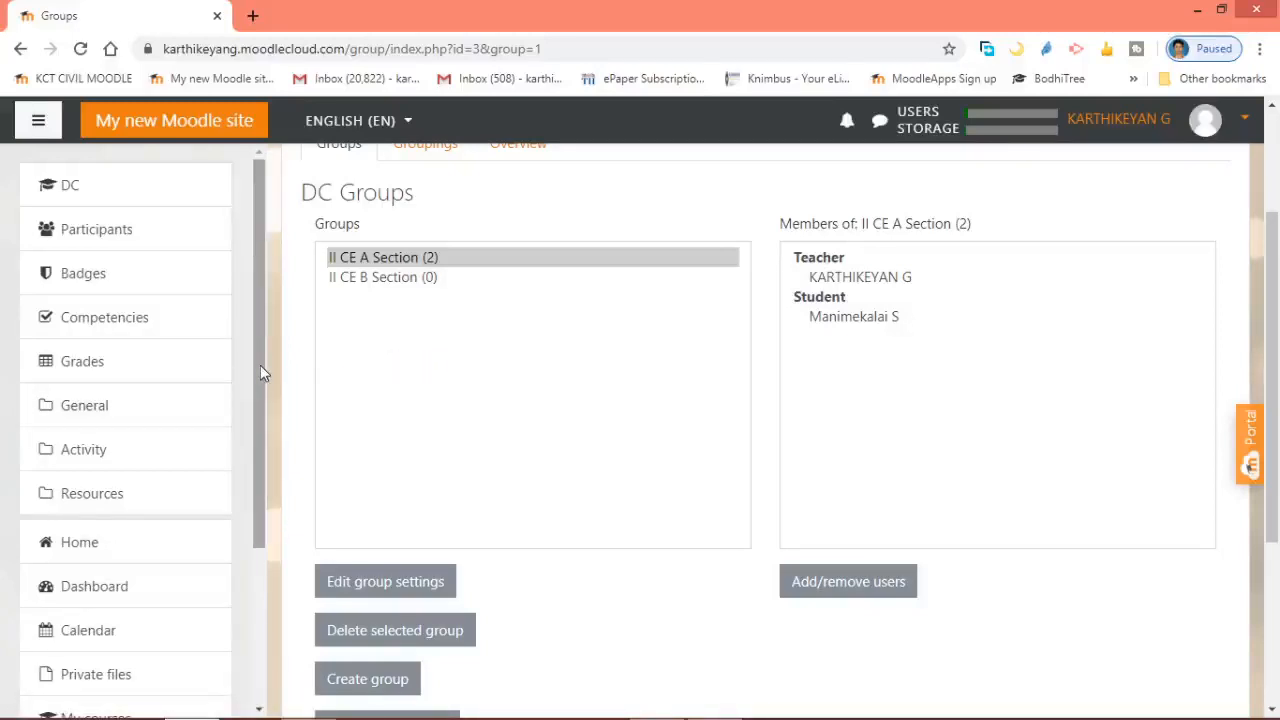
left_click_drag(260, 364, 251, 391)
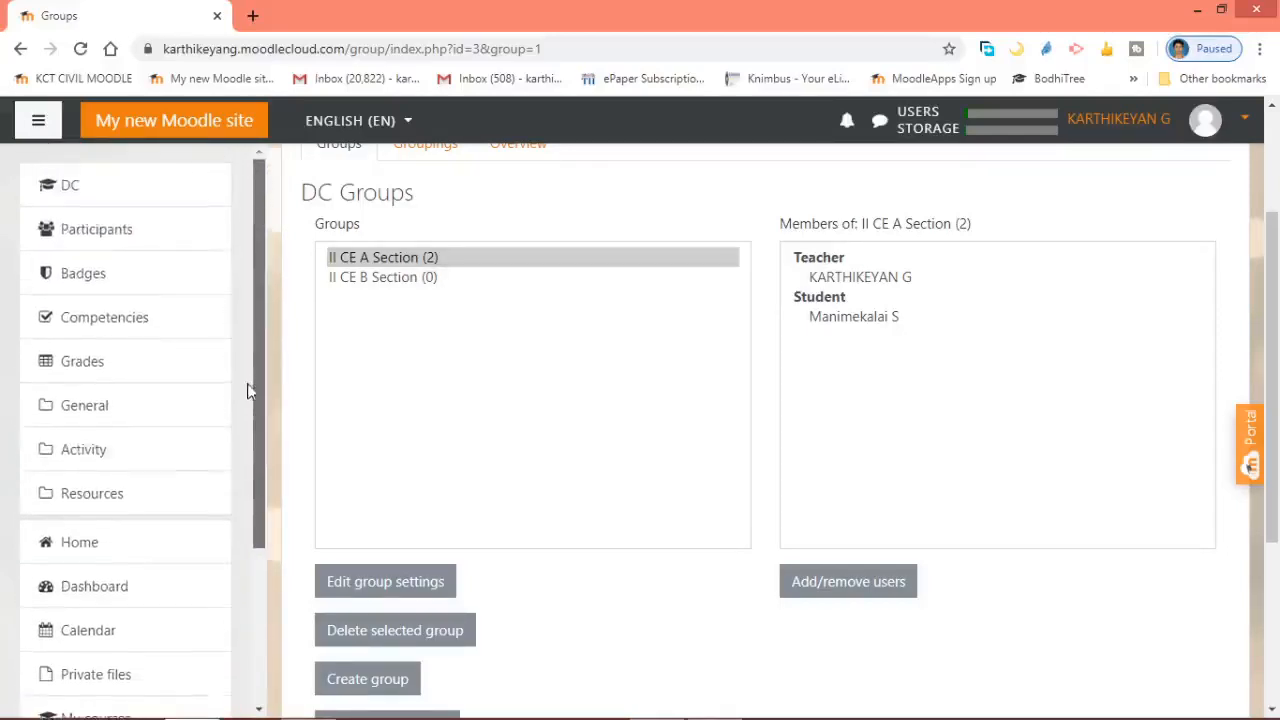
left_click(99, 190)
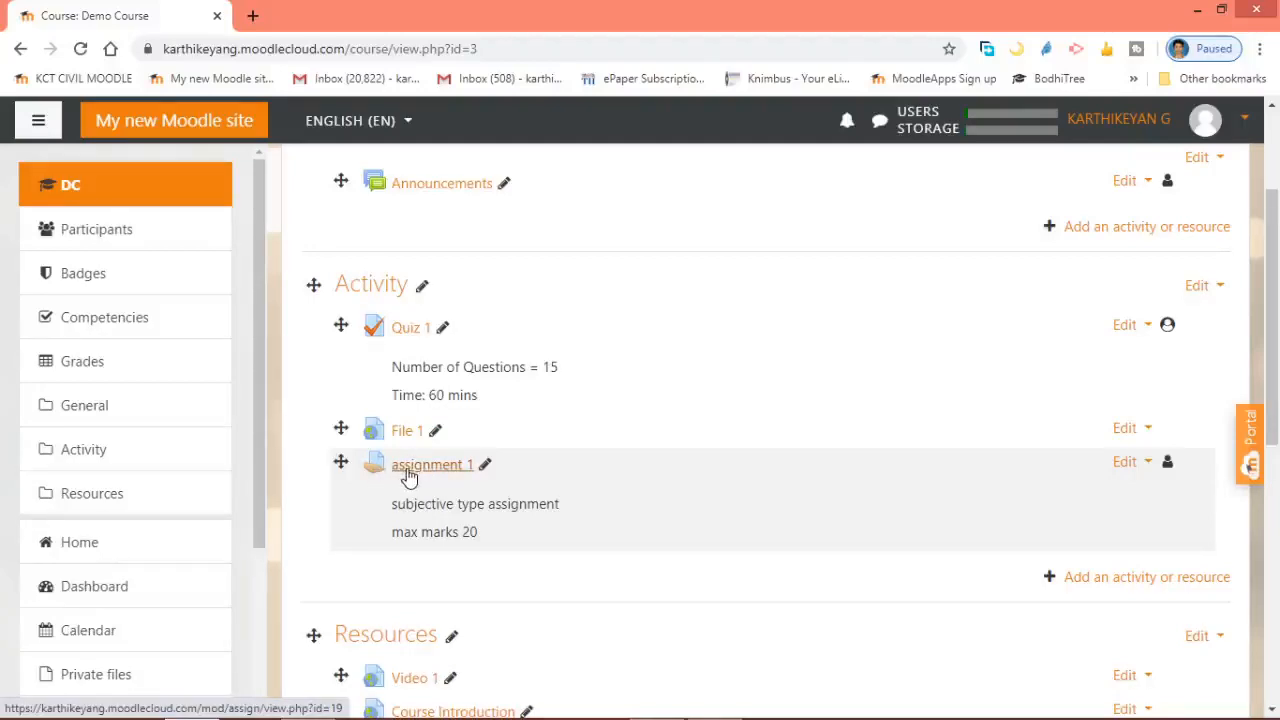
left_click(1136, 472)
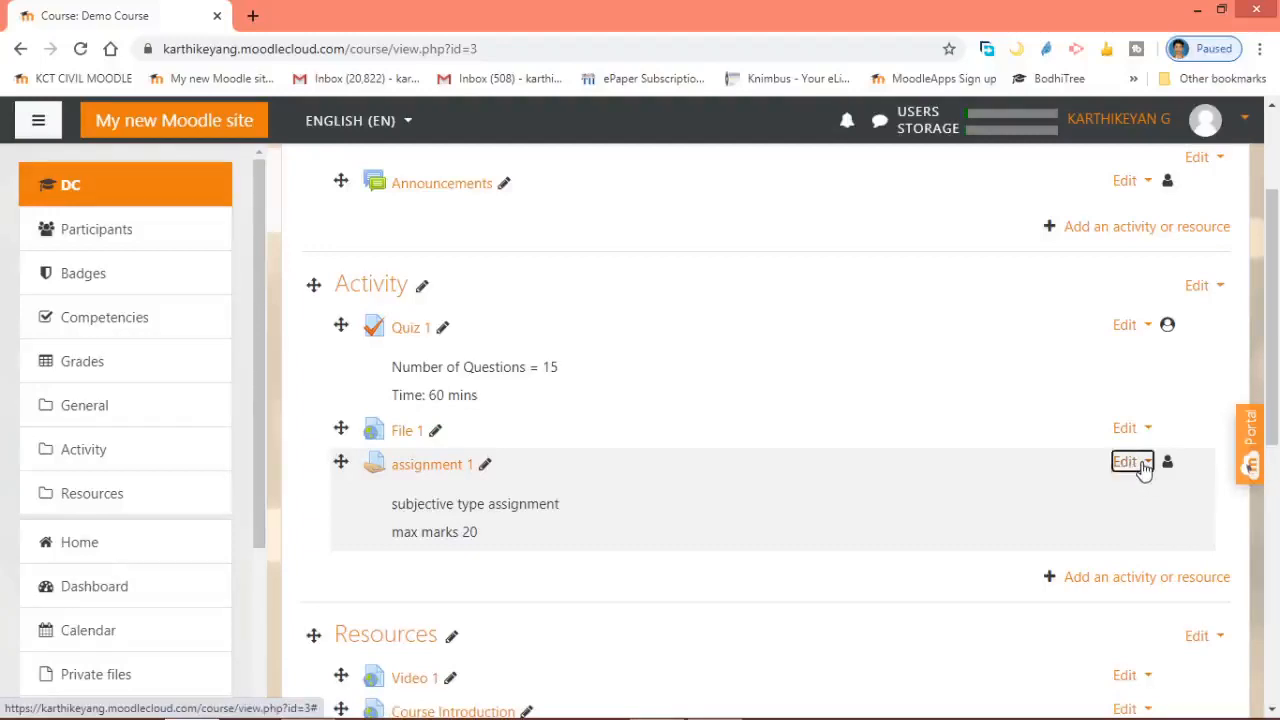
left_click(1100, 500)
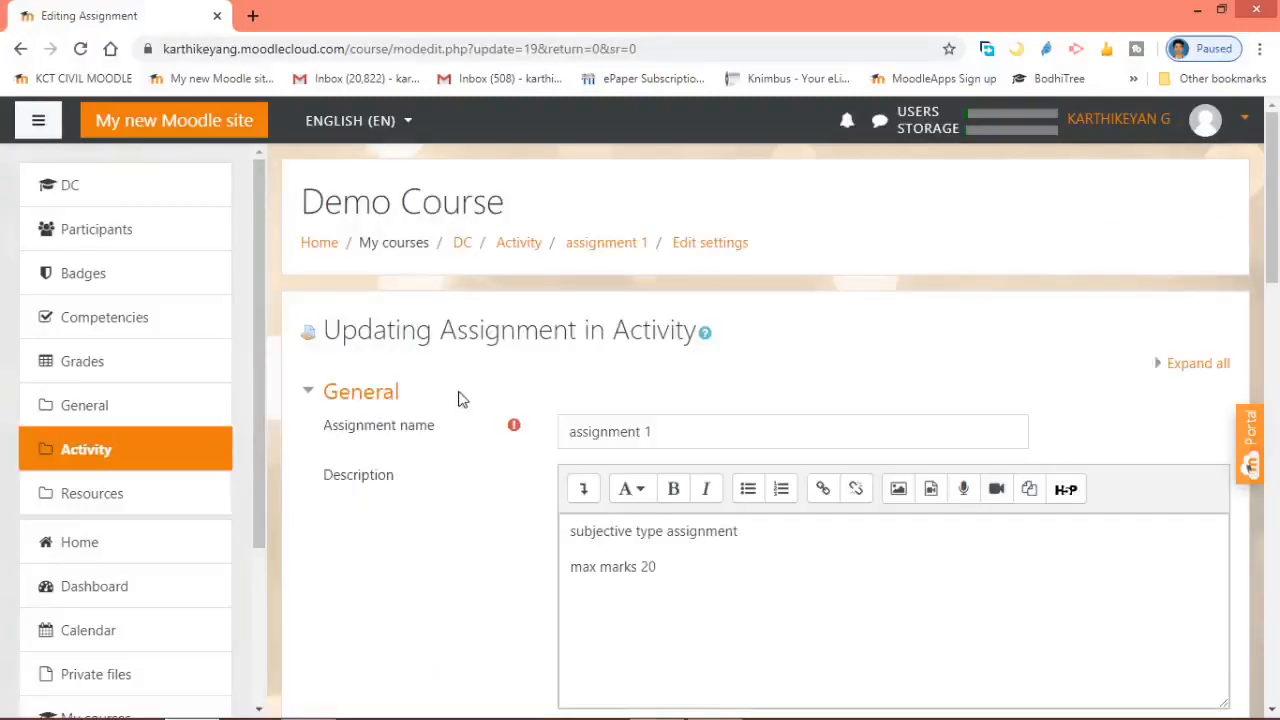
Add a group access restriction to assignment 1 requiring students to belong to II CE A Section
scroll(505, 390, "down", 2)
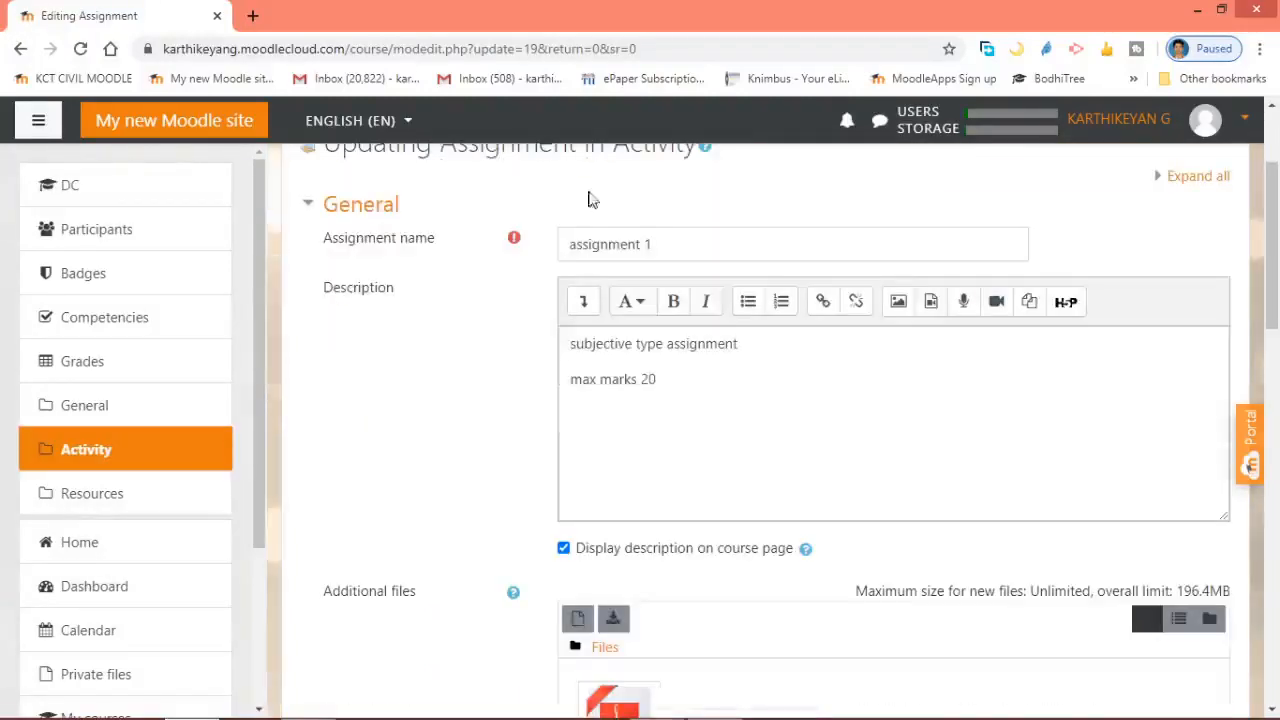
scroll(480, 466, "down", 12)
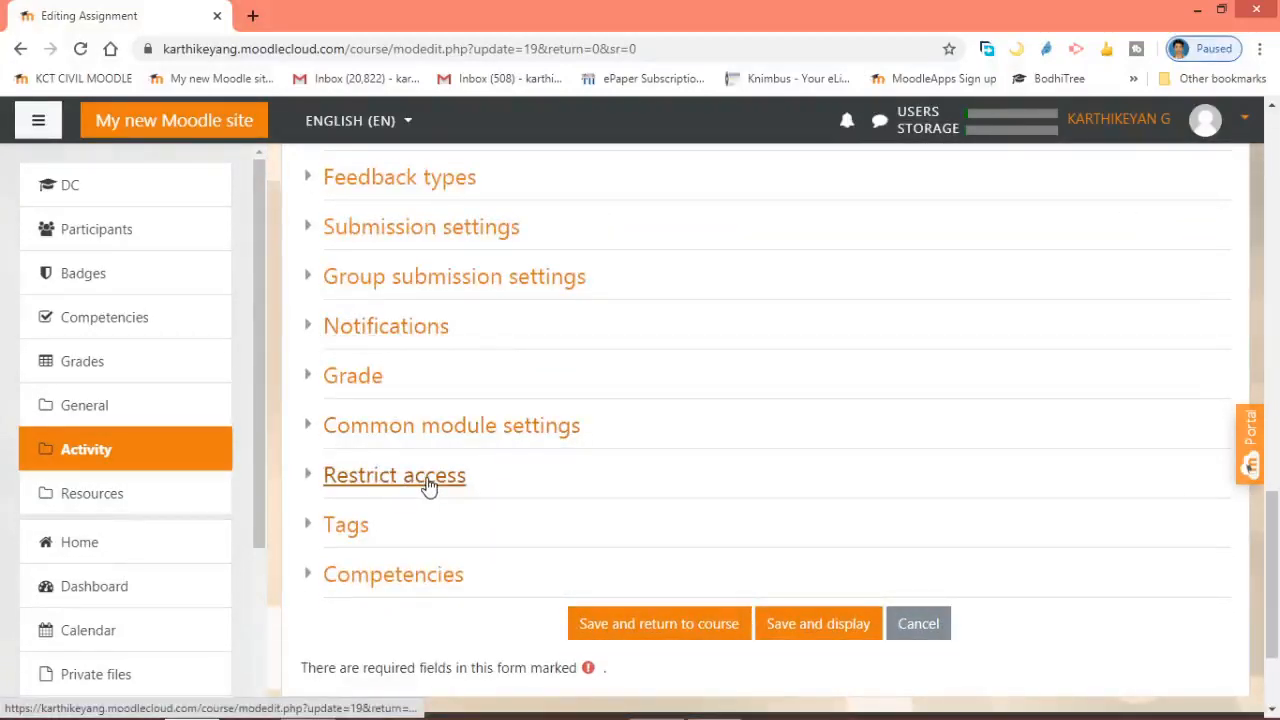
left_click(428, 485)
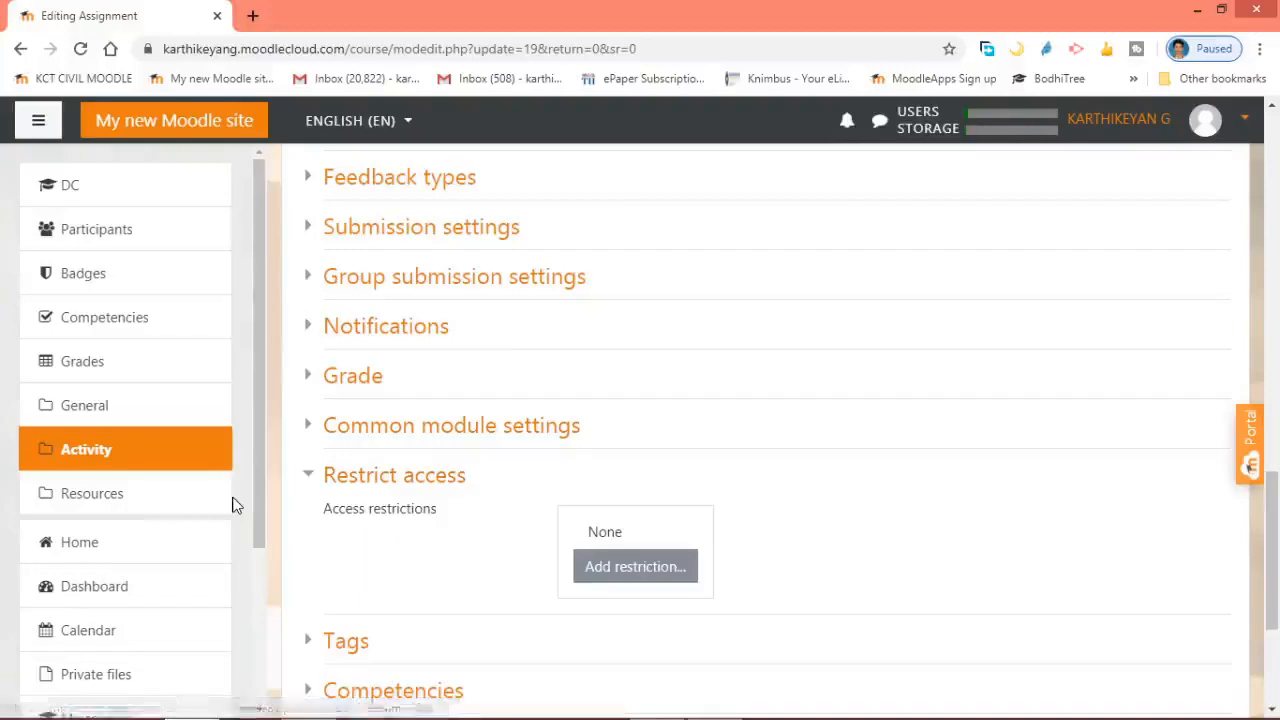
left_click(620, 569)
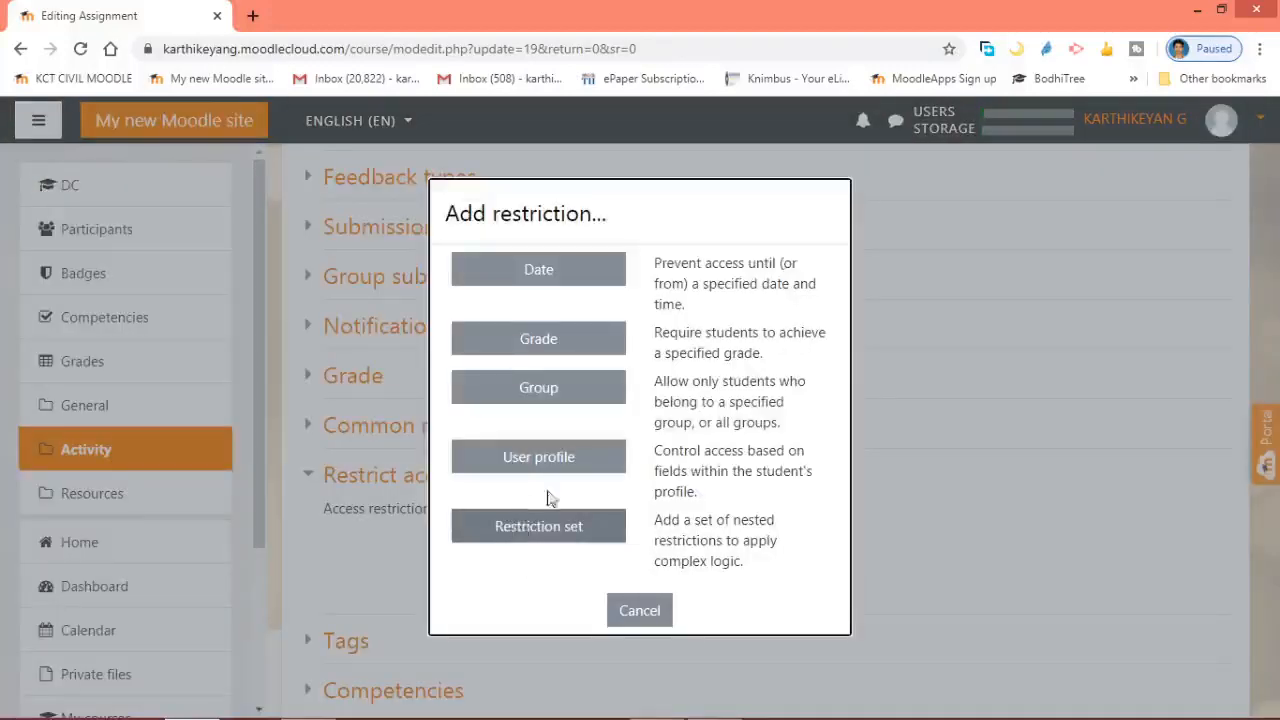
left_click(547, 398)
scroll(706, 446, "down", 2)
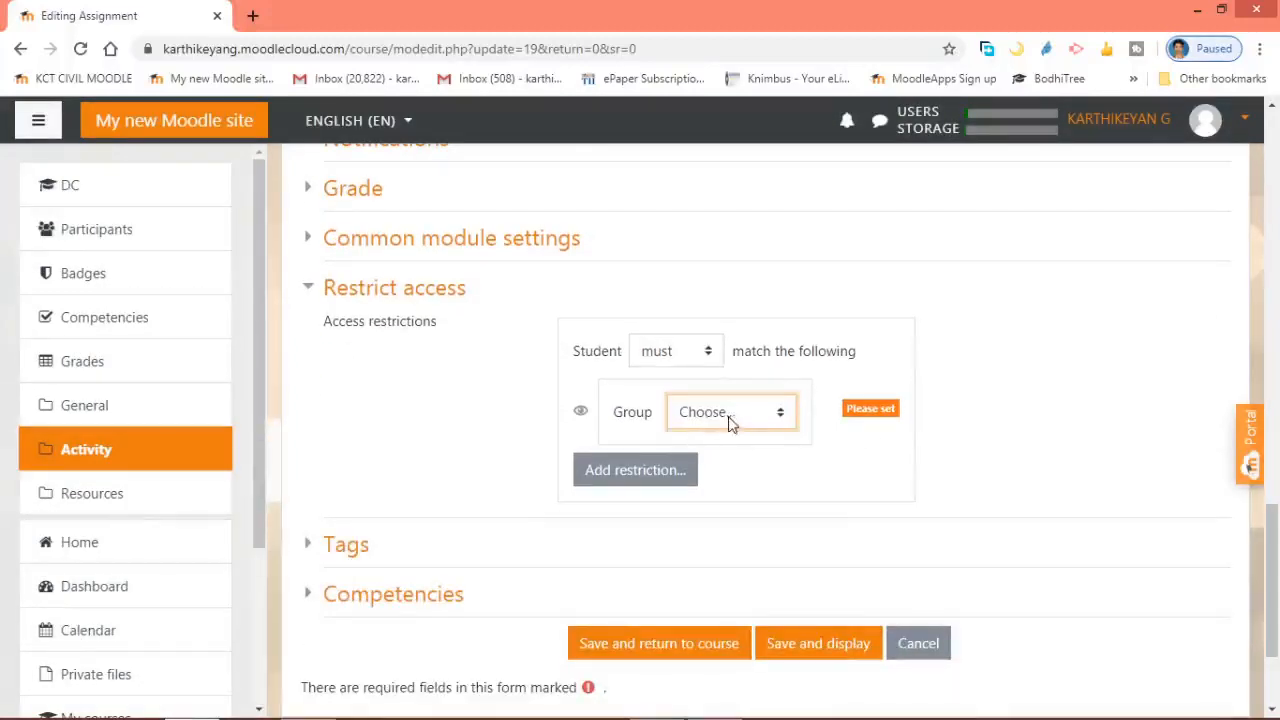
left_click(731, 420)
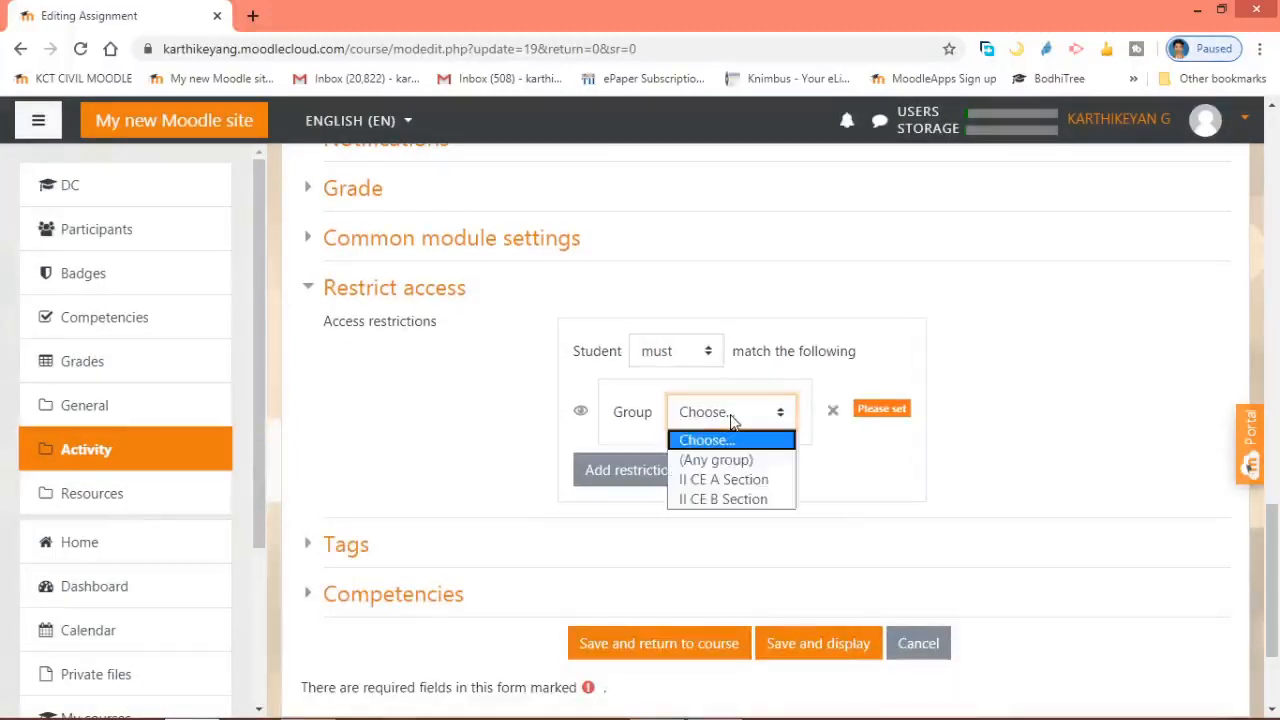
left_click(741, 481)
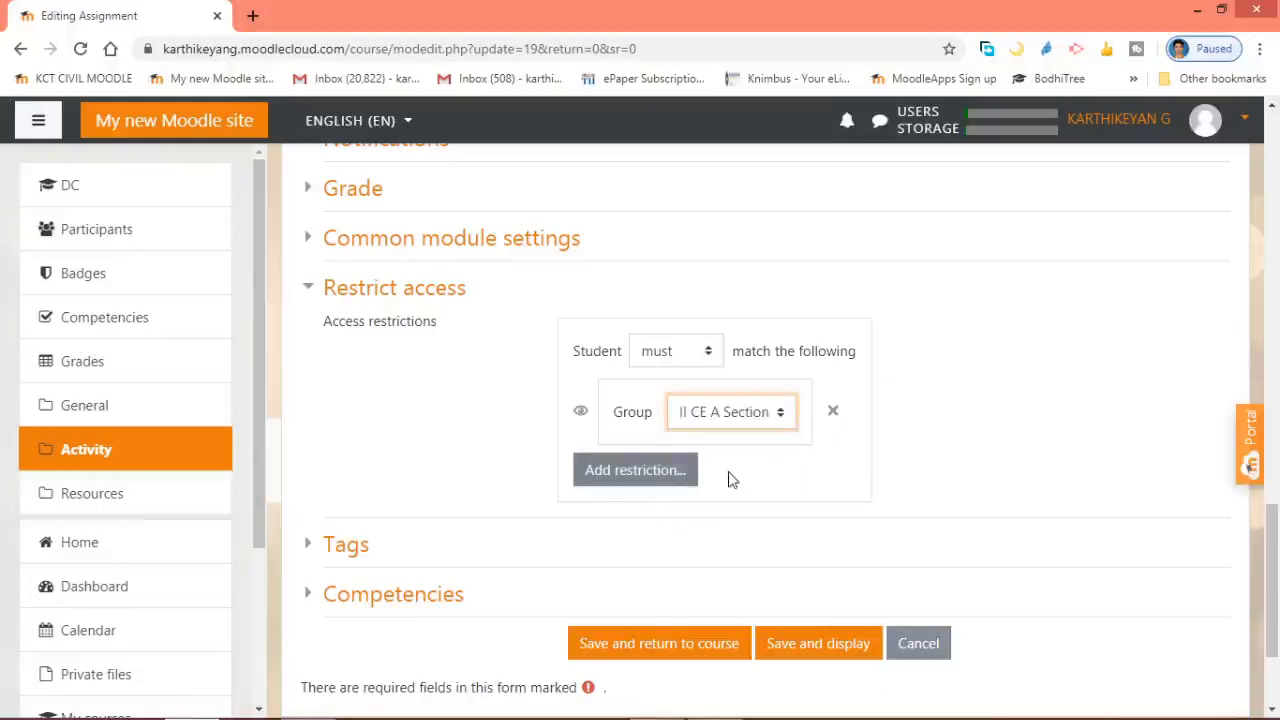
scroll(531, 480, "down", 2)
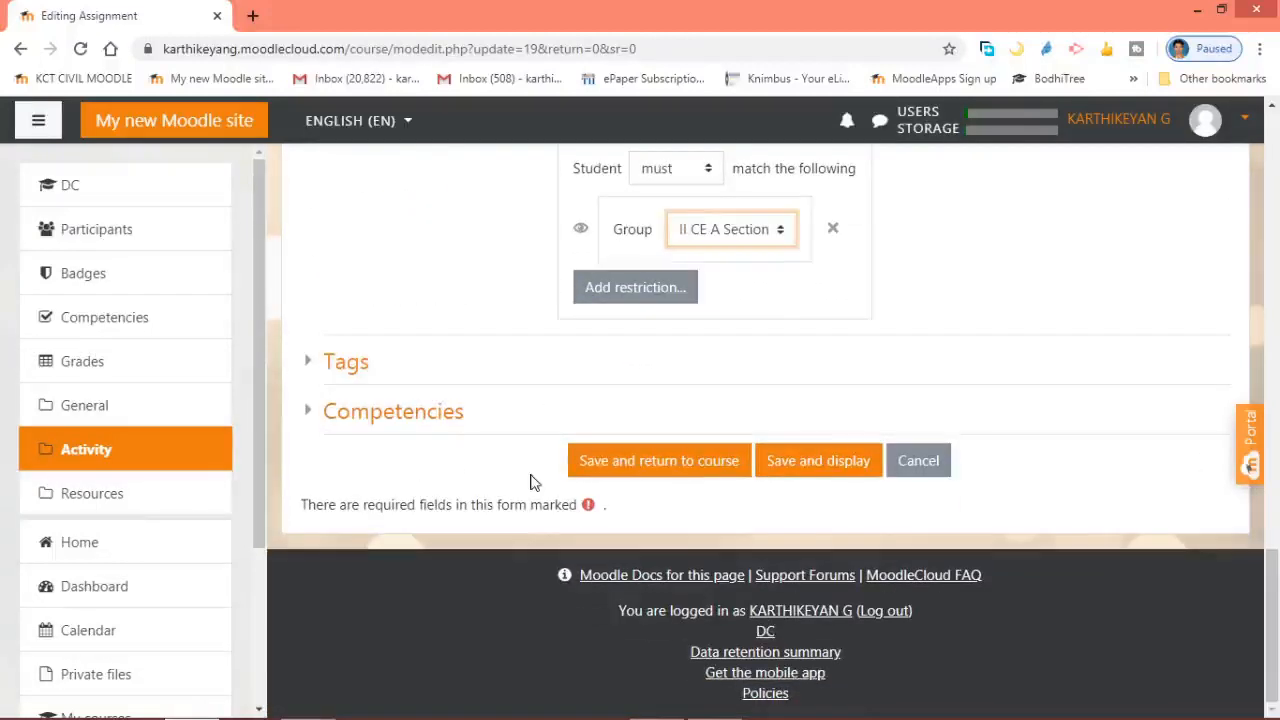
Save assignment 1 back to the course page, and open the Demo Course in the other browser signed in as the student
left_click(660, 462)
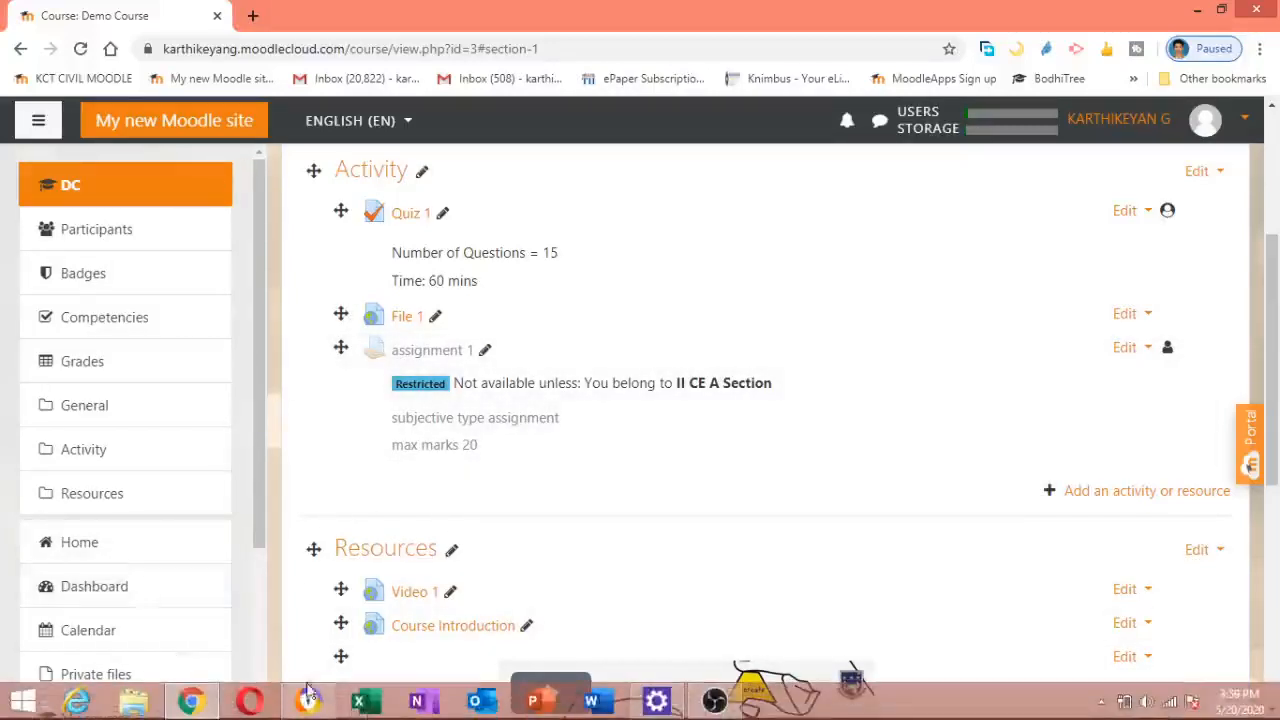
left_click(310, 703)
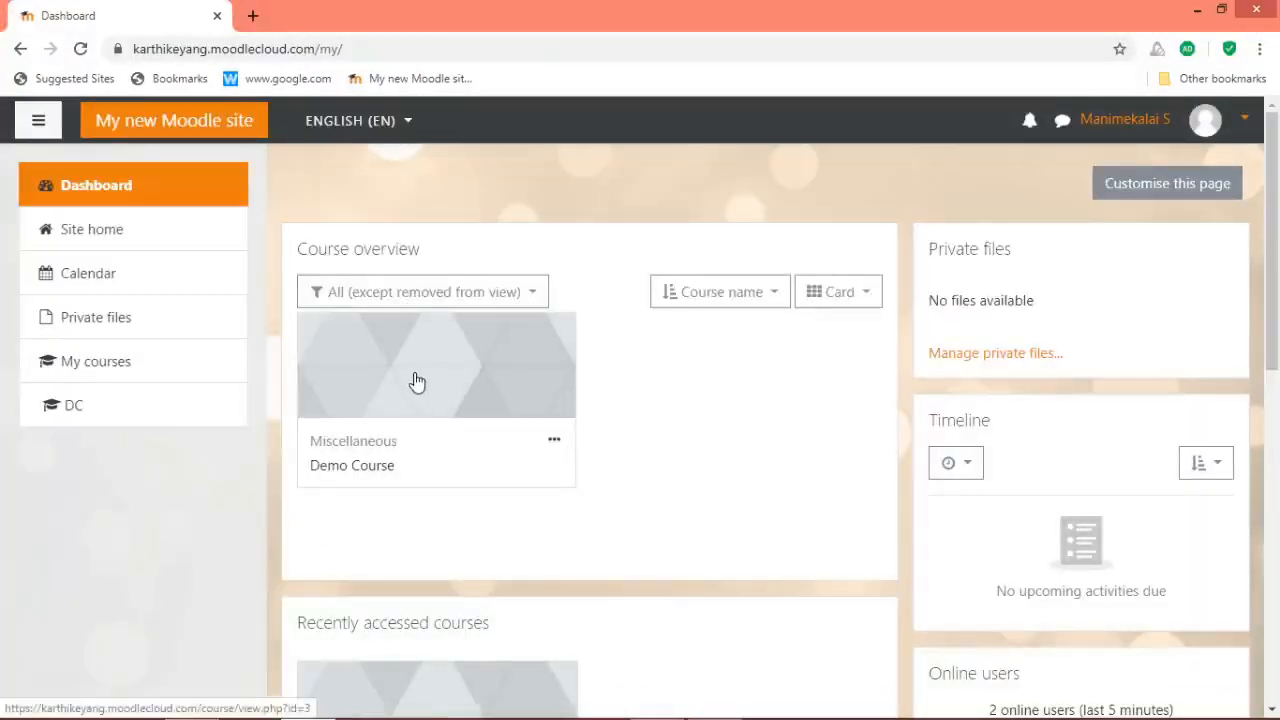
left_click(417, 383)
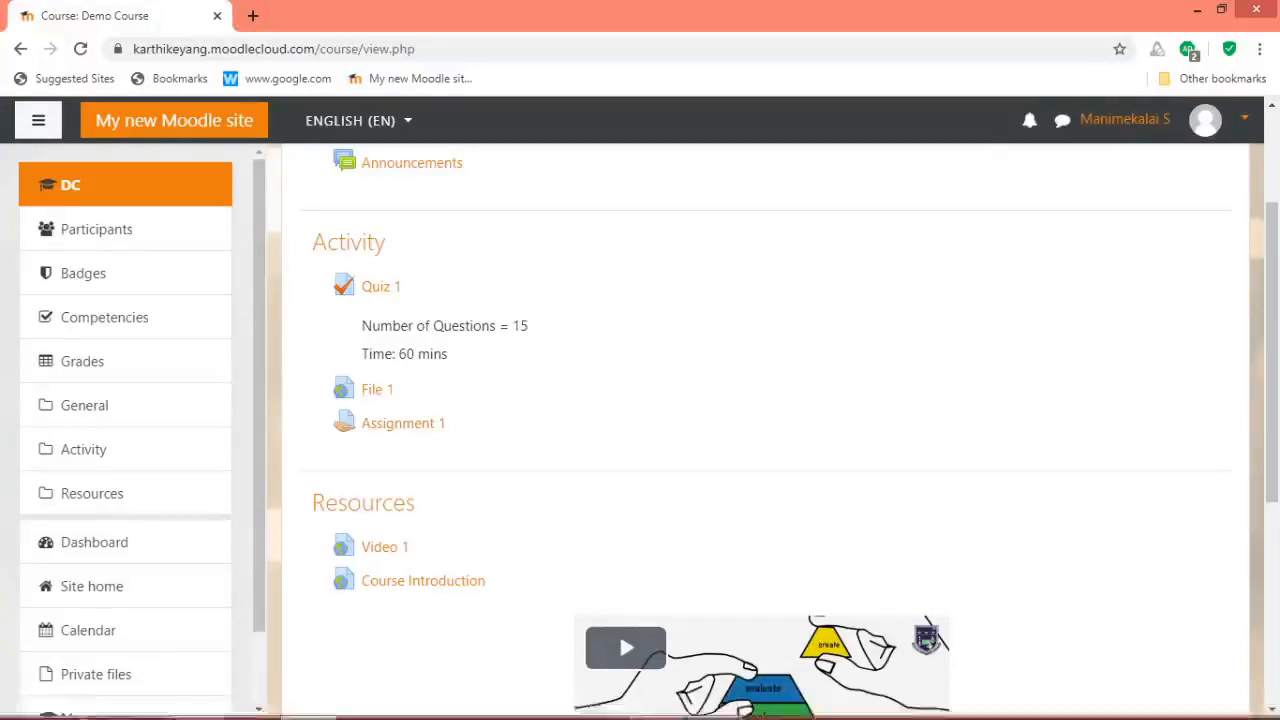
Back in the teacher's browser, change the group in Assignment 1's access restriction to II CE B Section
left_click(191, 702)
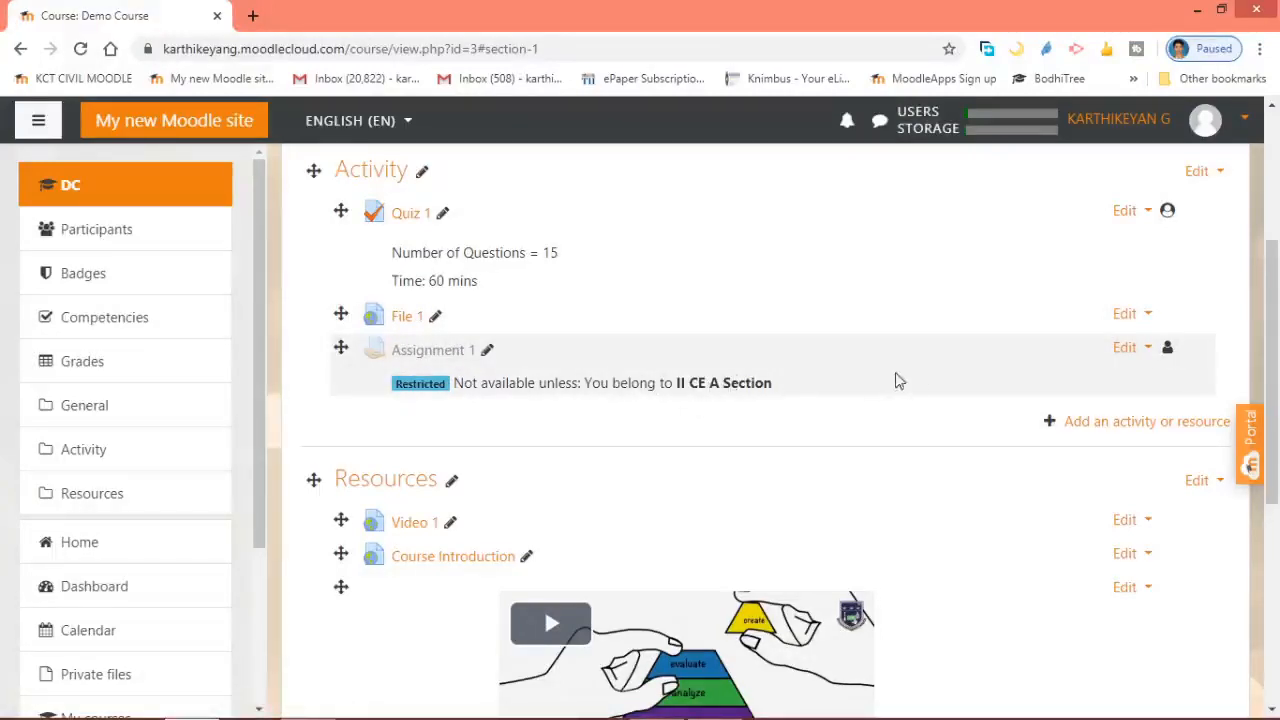
left_click(1145, 349)
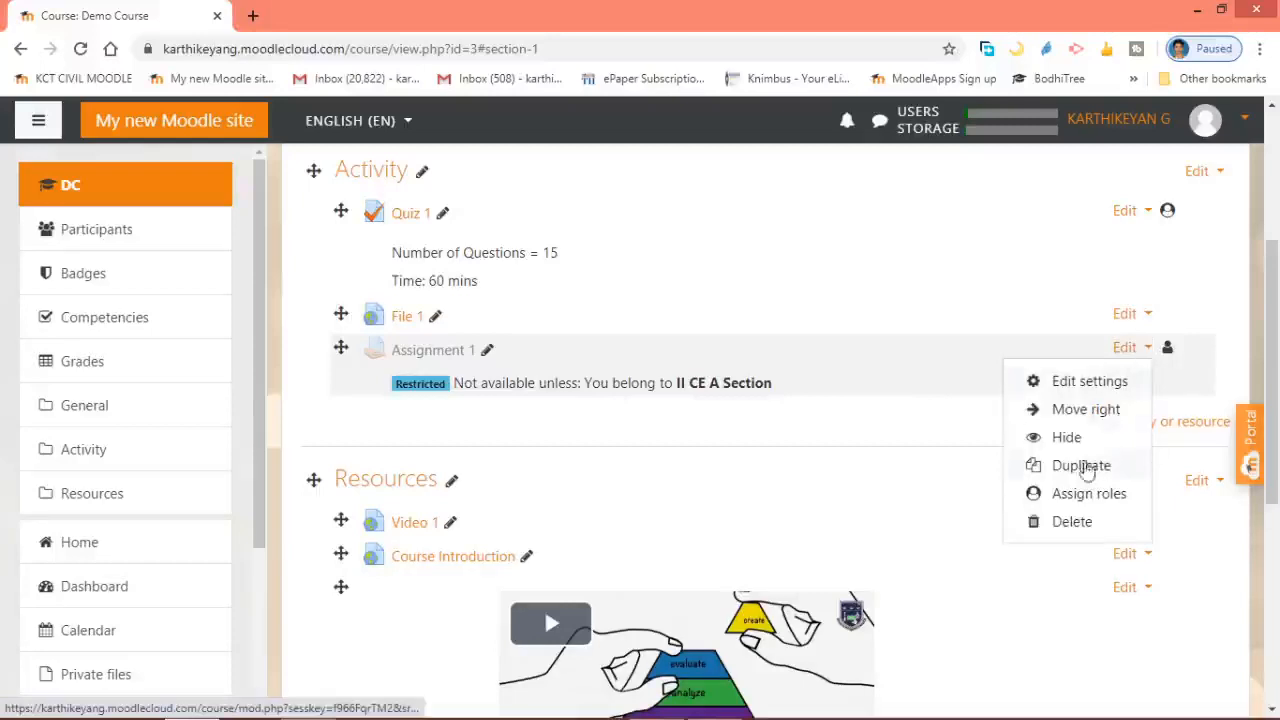
left_click(1090, 382)
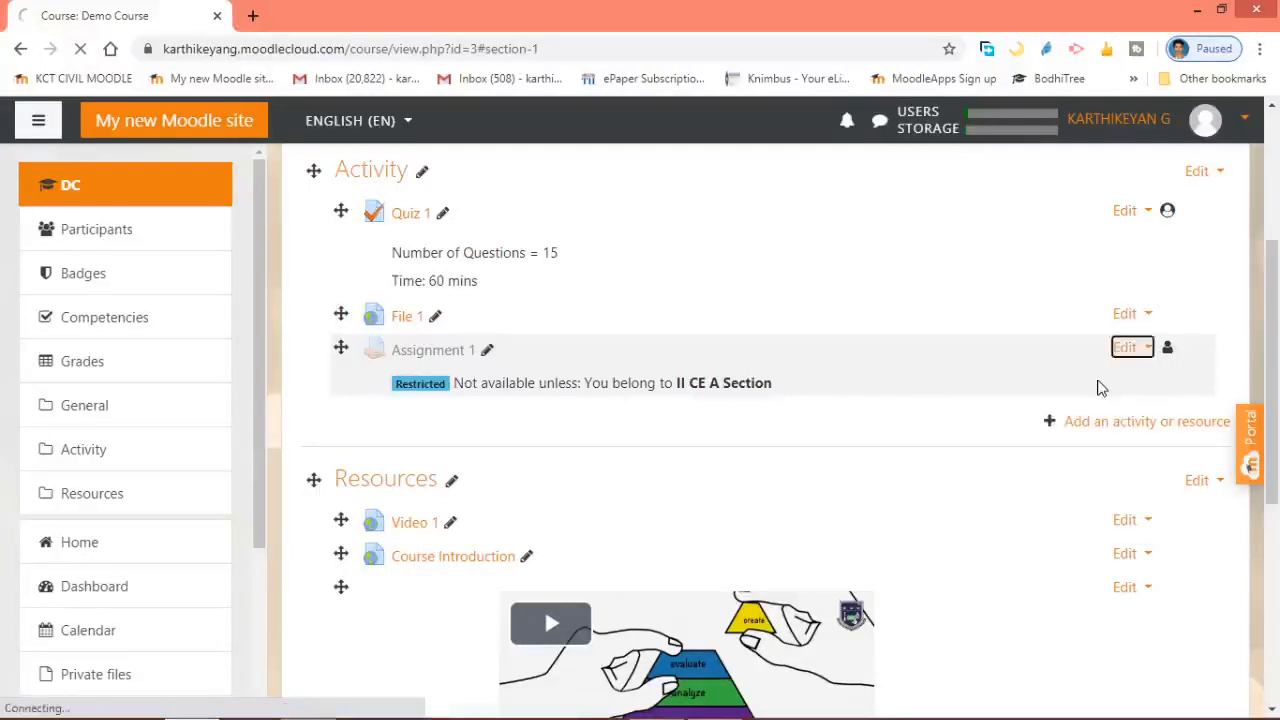
scroll(517, 466, "down", 10)
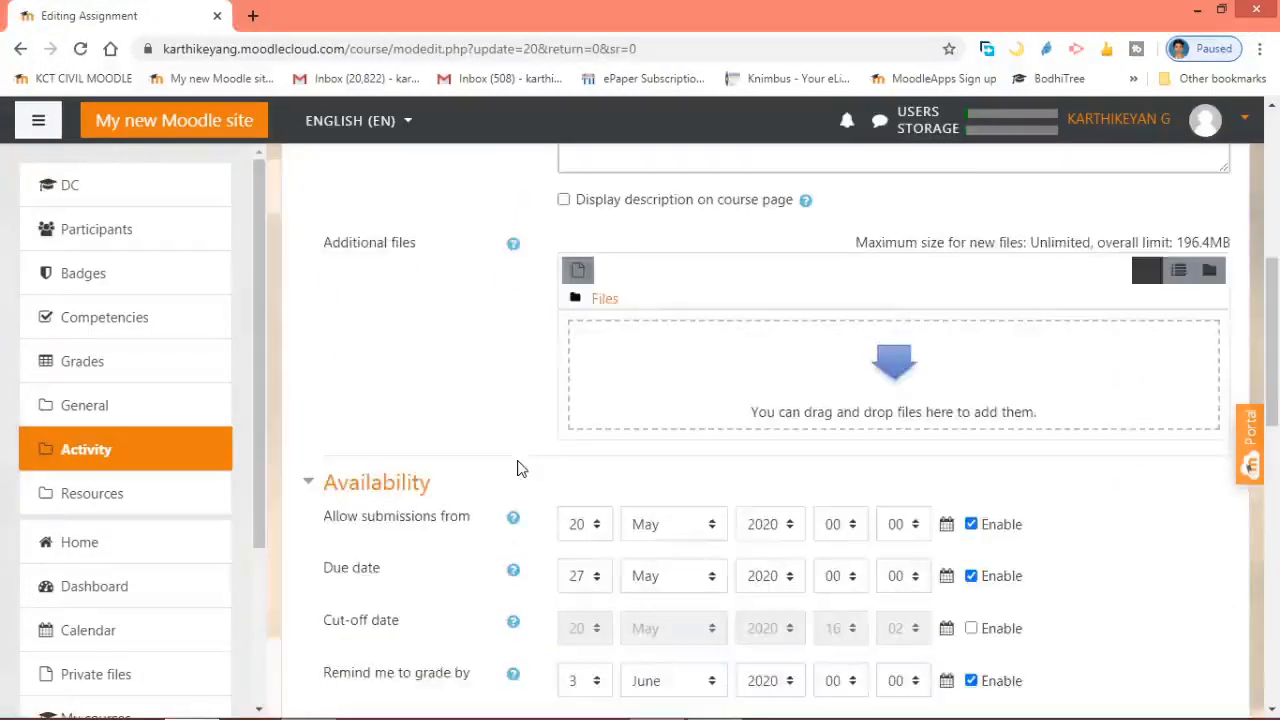
scroll(505, 463, "down", 2)
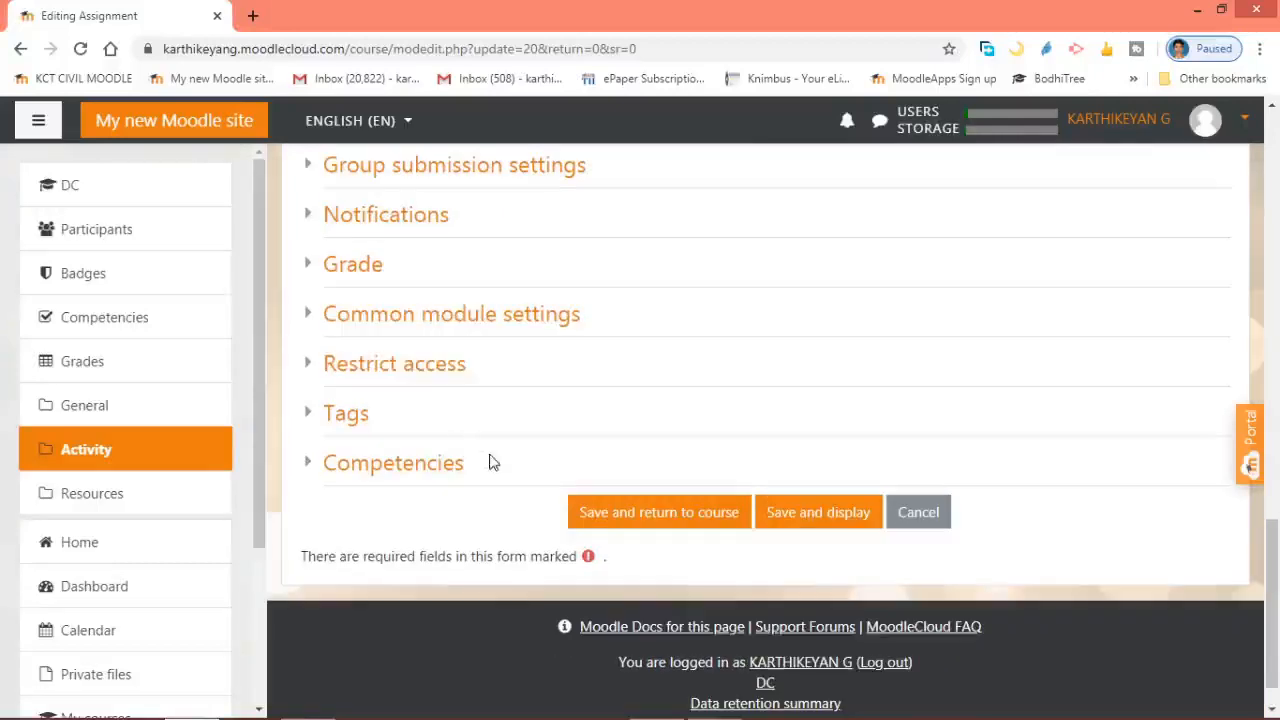
left_click(408, 378)
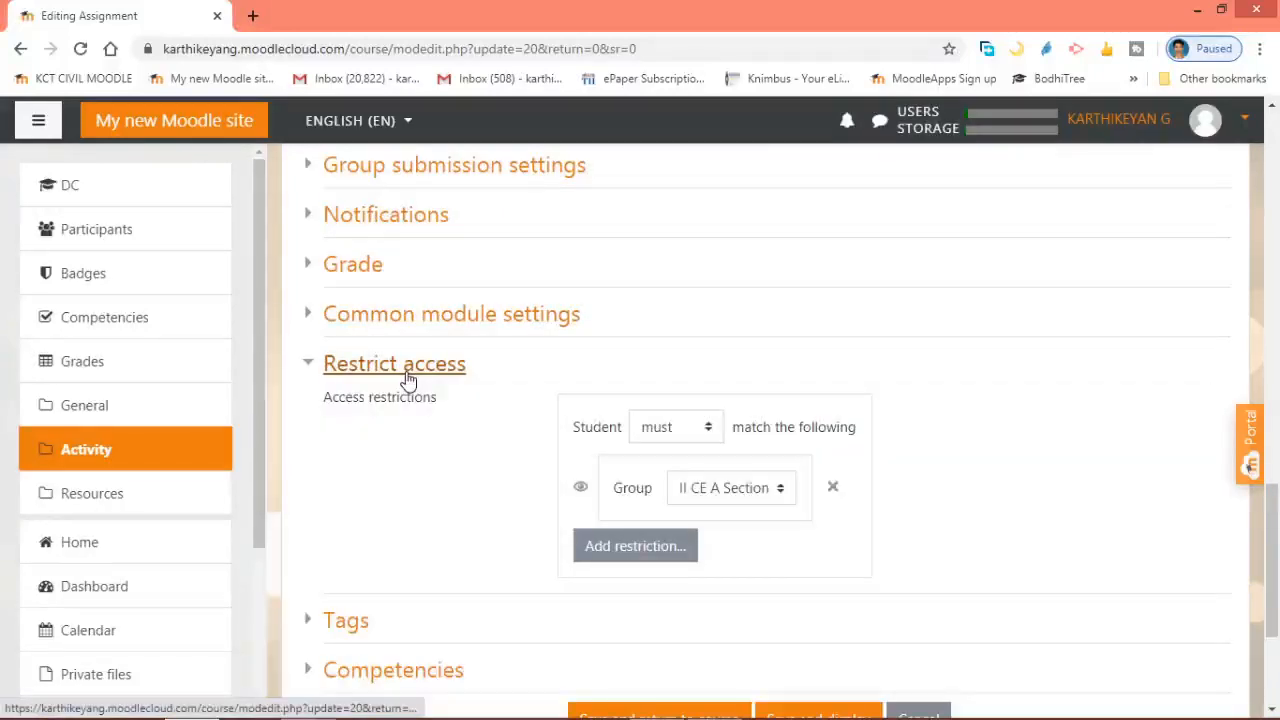
left_click(735, 500)
left_click(730, 587)
key("Down")
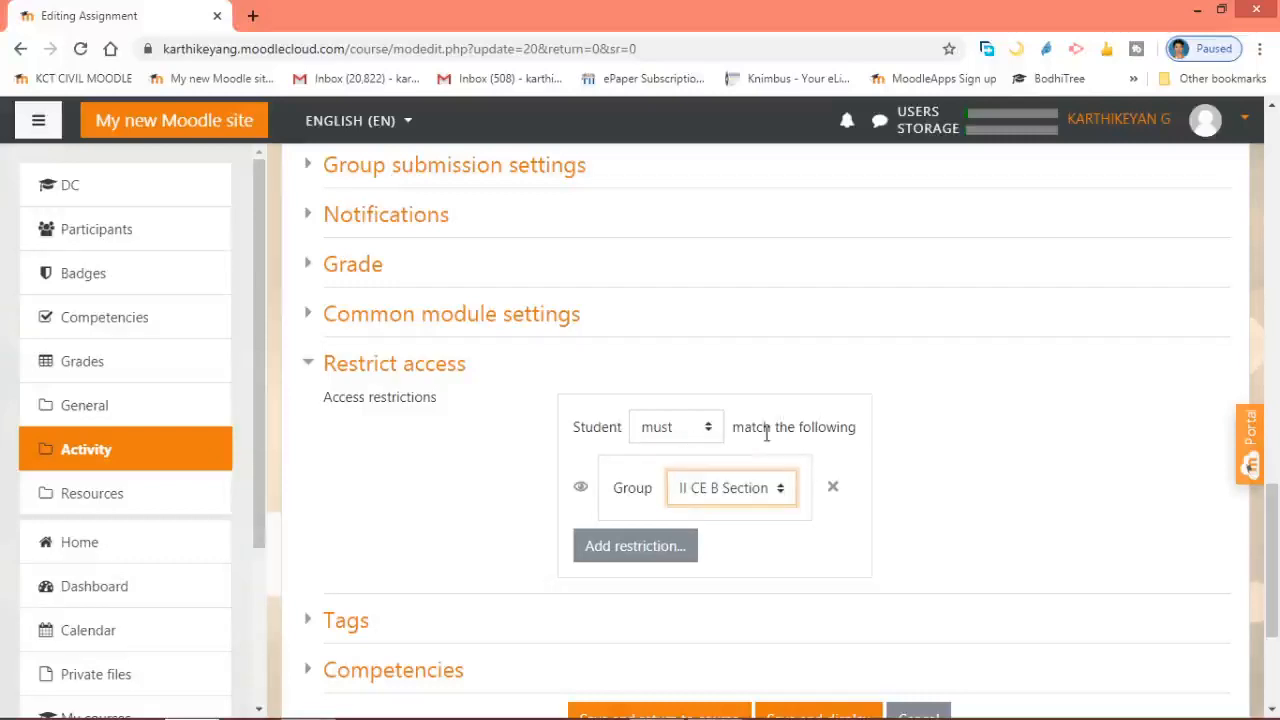
Keep the restriction condition set to must match, and save Assignment 1 back to the course page
left_click(670, 437)
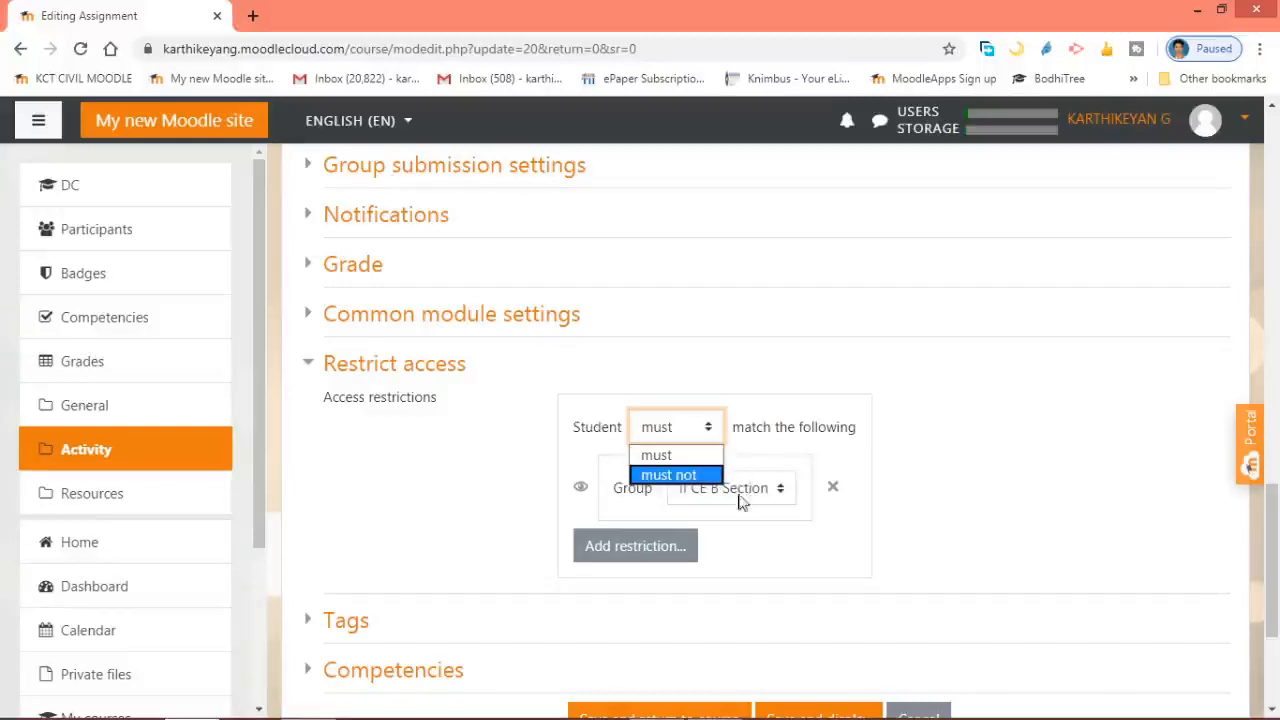
left_click(681, 458)
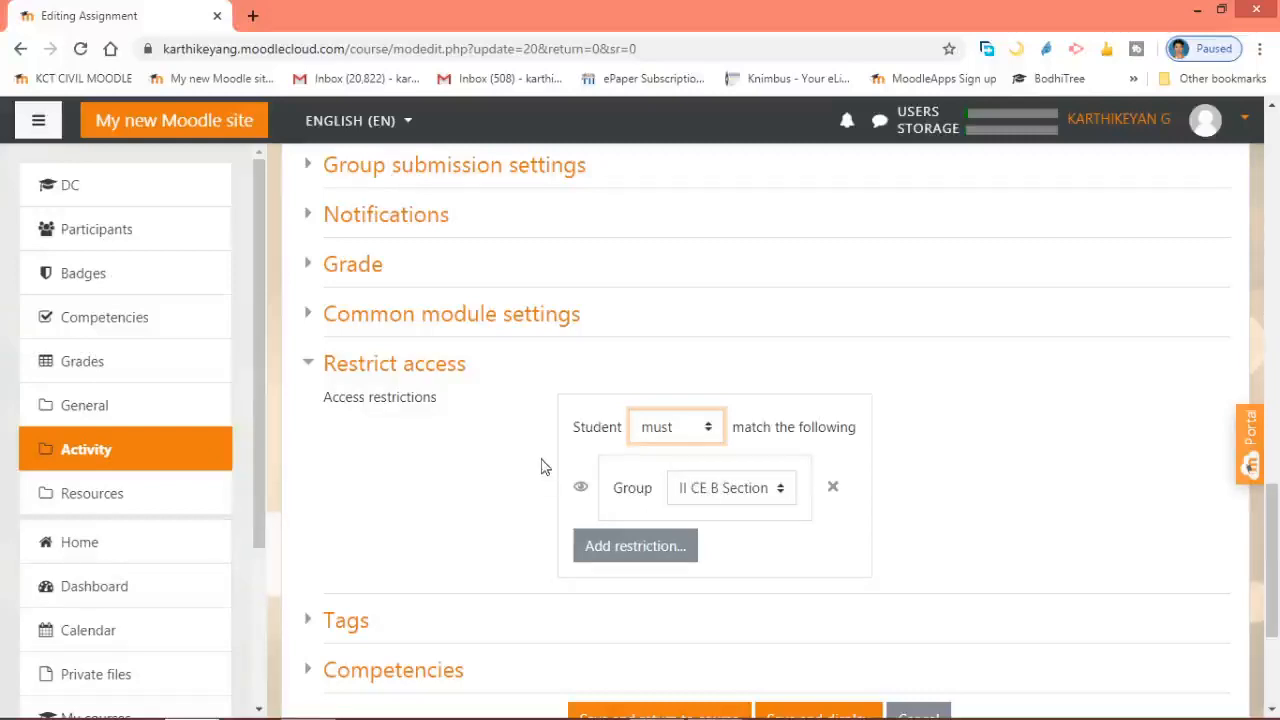
scroll(541, 465, "down", 3)
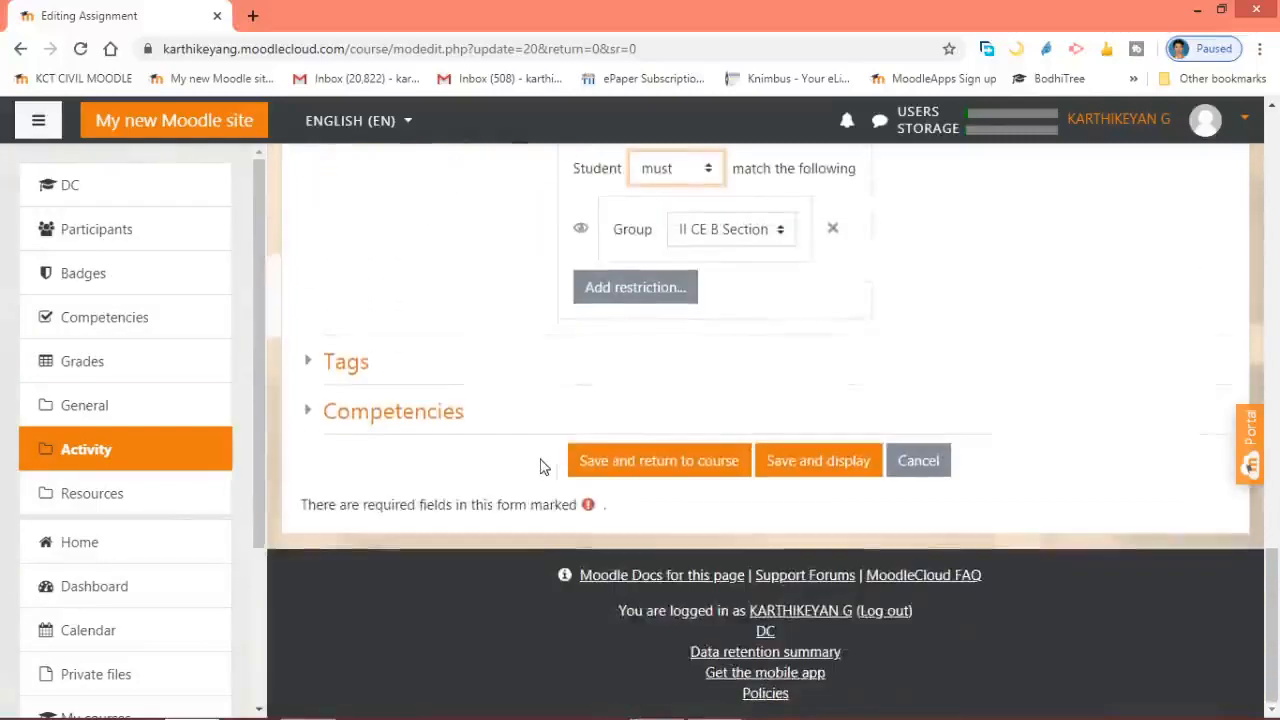
left_click(653, 465)
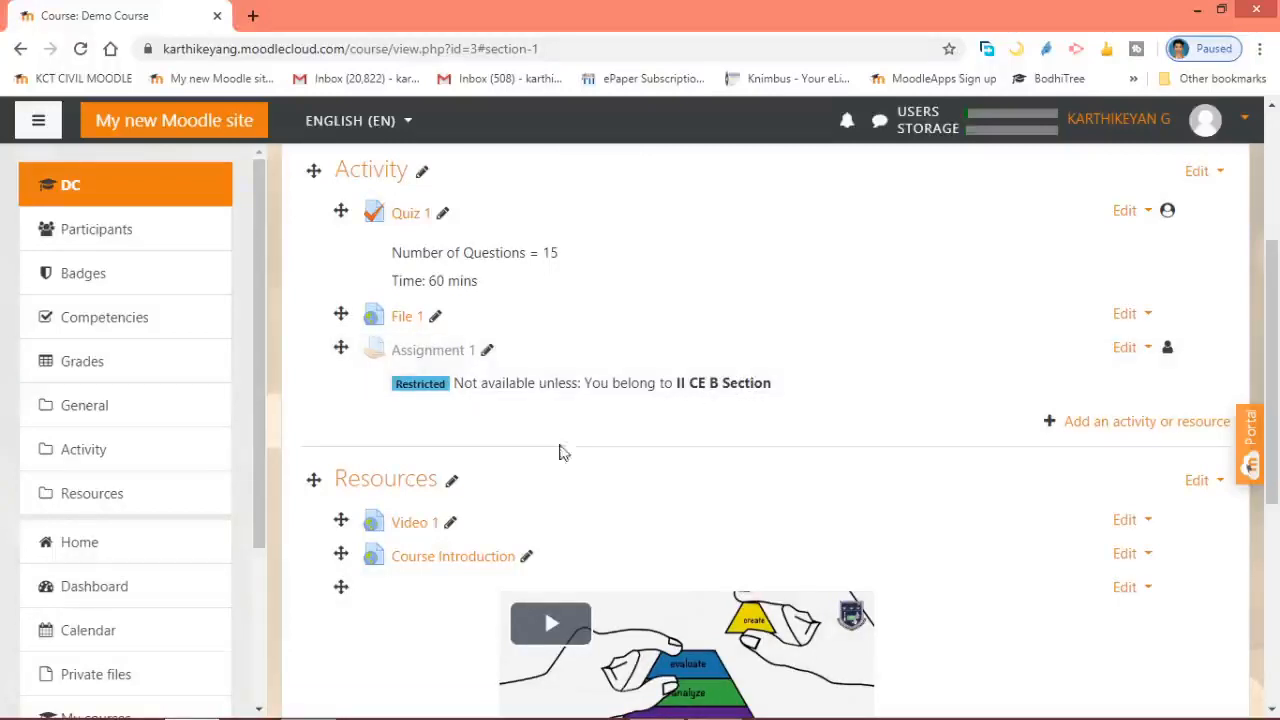
Switch to the student's browser and reload the Demo Course page to check the availability of Assignment 1
left_click(193, 703)
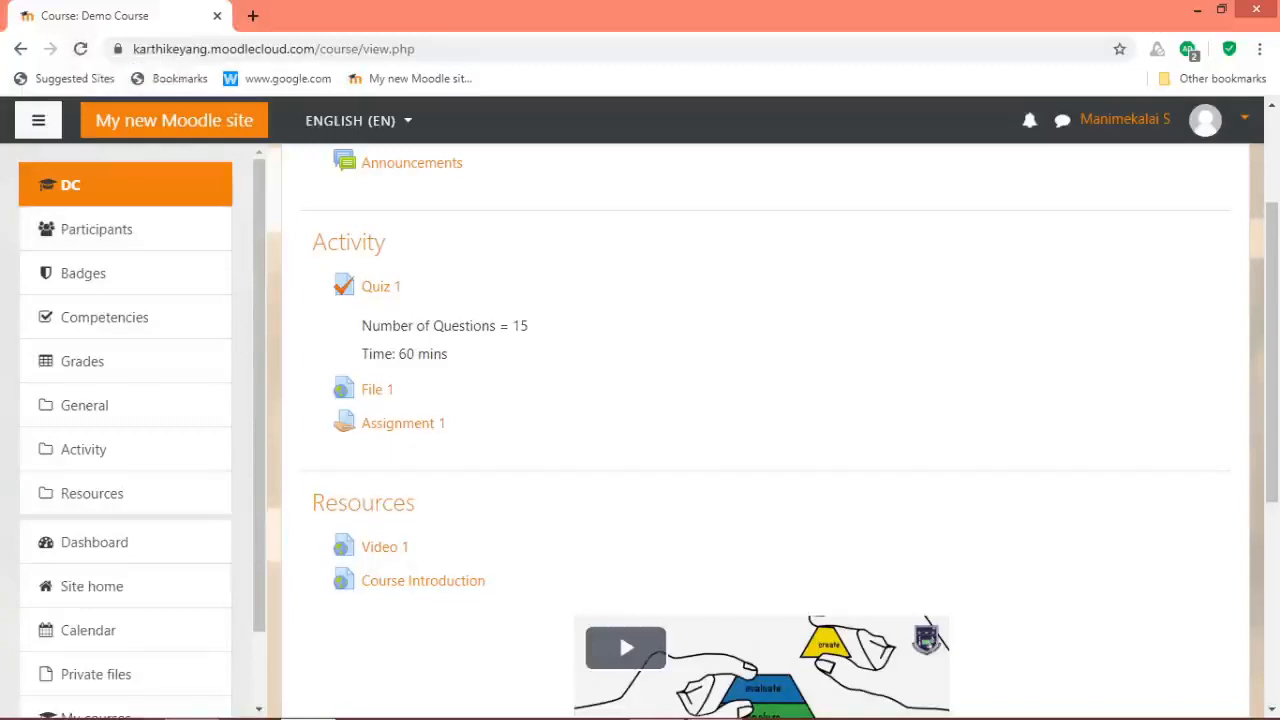
mouse_move(624, 704)
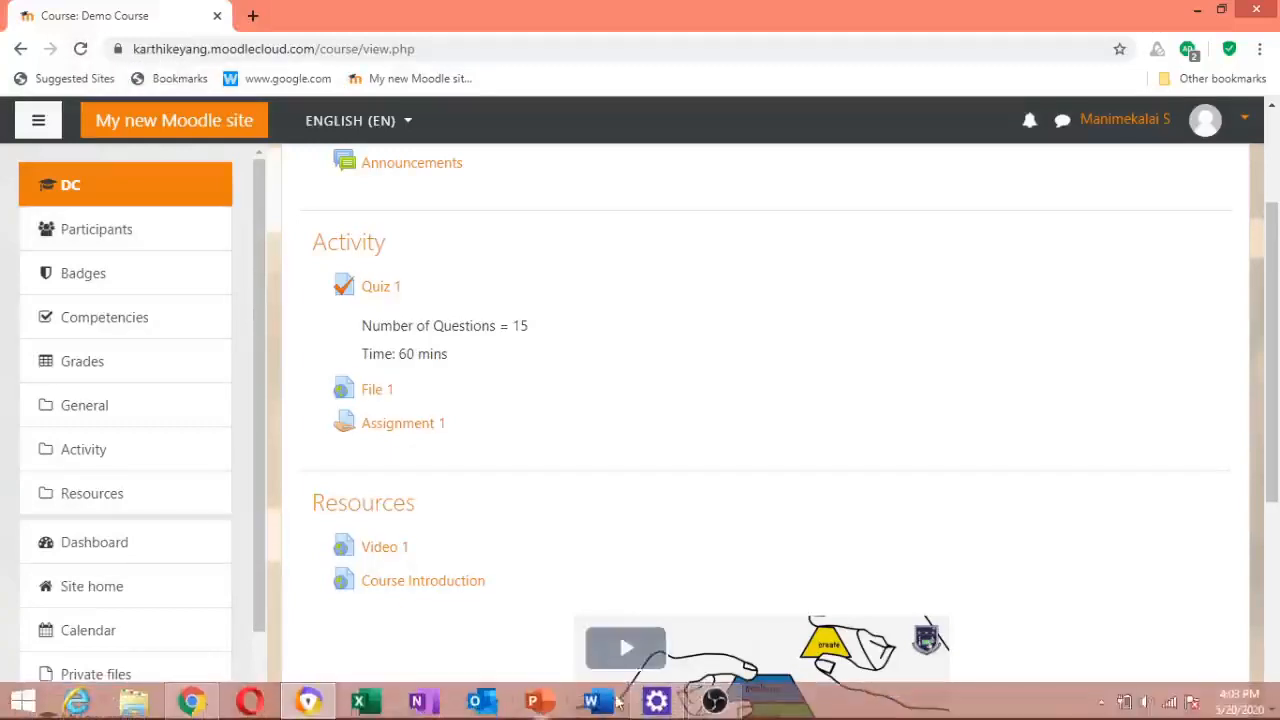
left_click(81, 51)
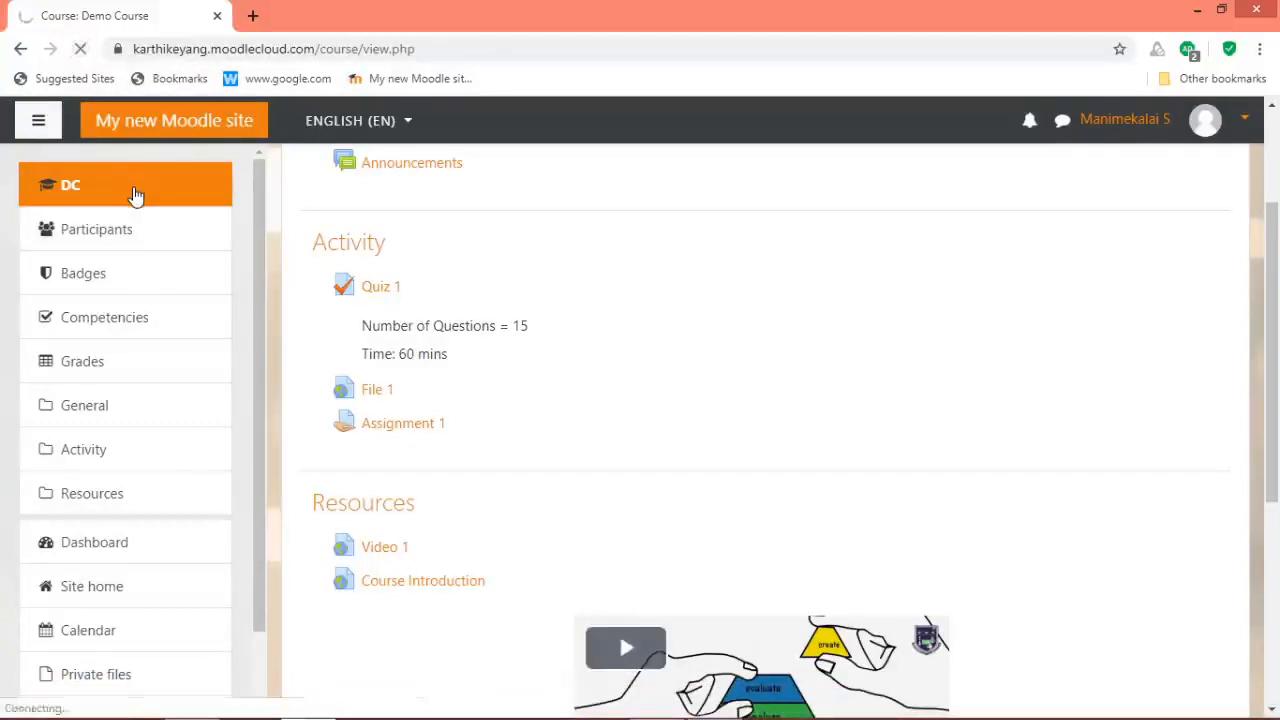